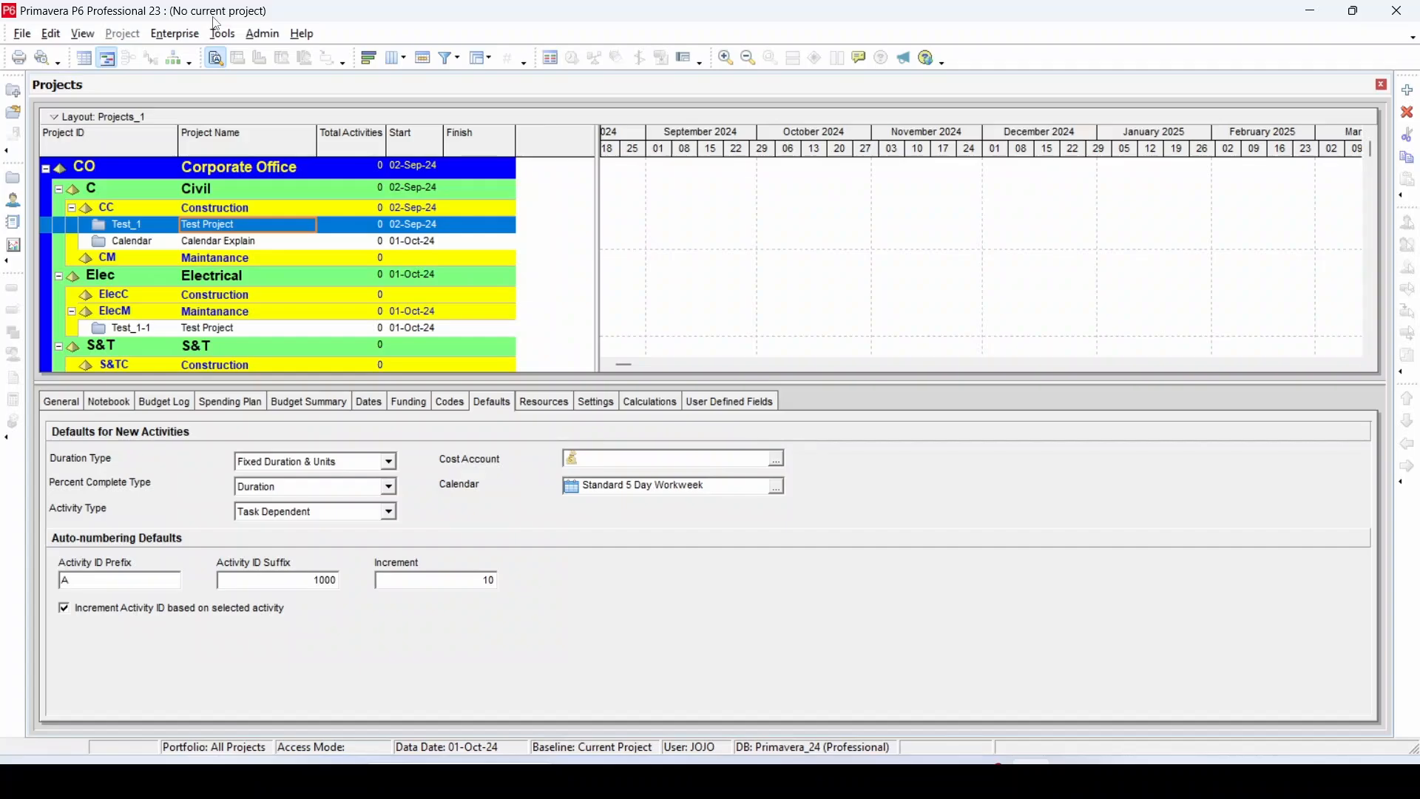
Make G2/5S8H the default global calendar in the enterprise calendars list, and close the list.
{"action": "left_click", "coordinate": [185, 37]}
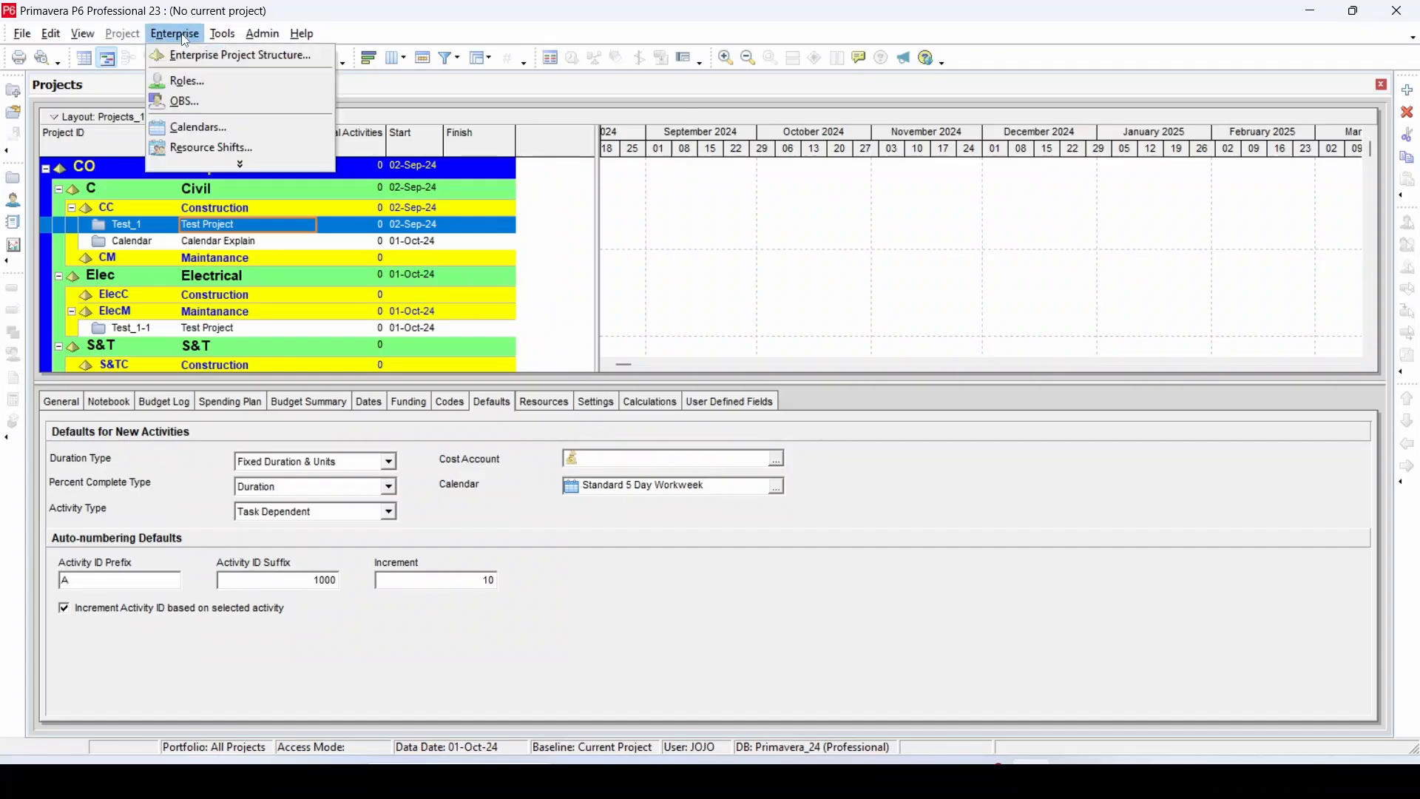
{"action": "left_click", "coordinate": [203, 128]}
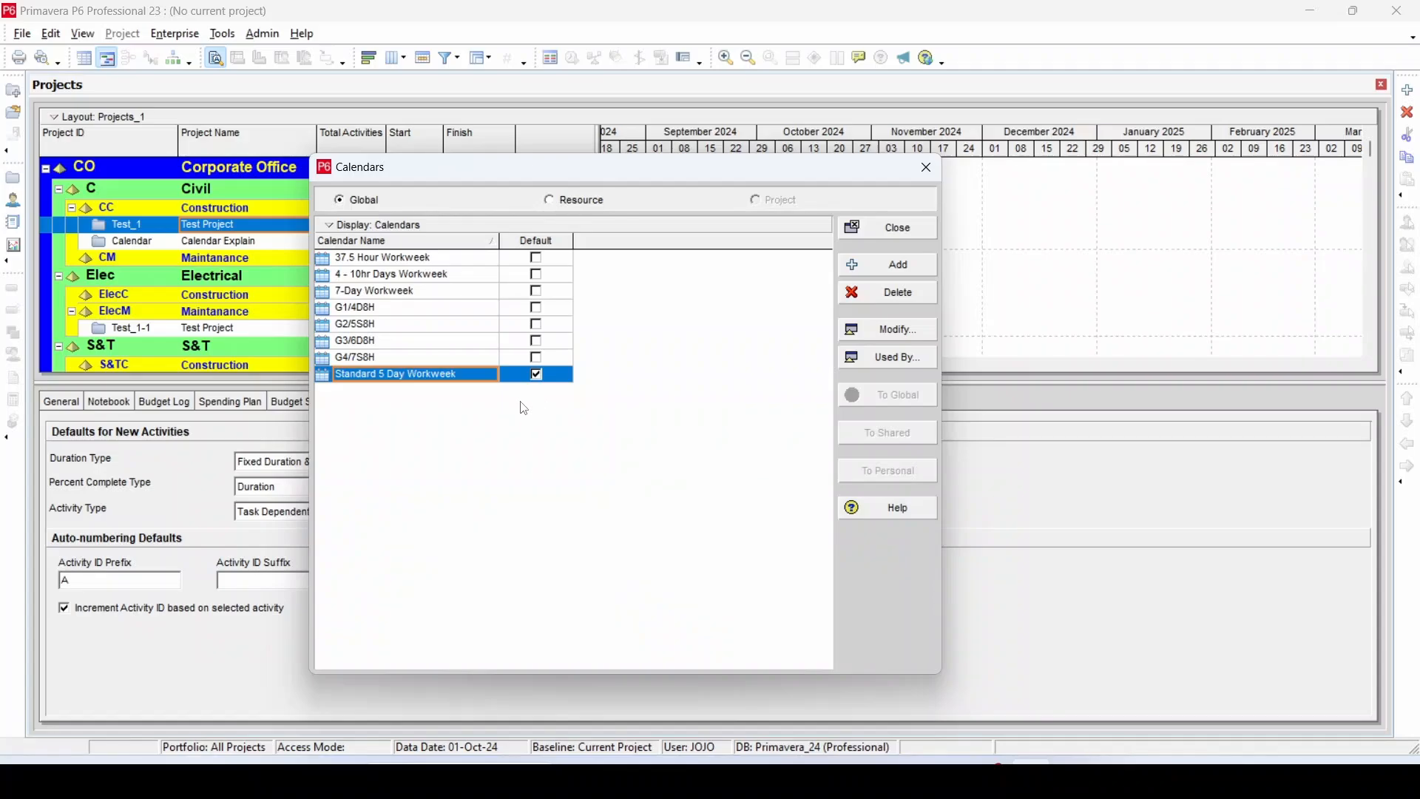
{"action": "left_click", "coordinate": [392, 335]}
{"action": "left_click", "coordinate": [539, 331]}
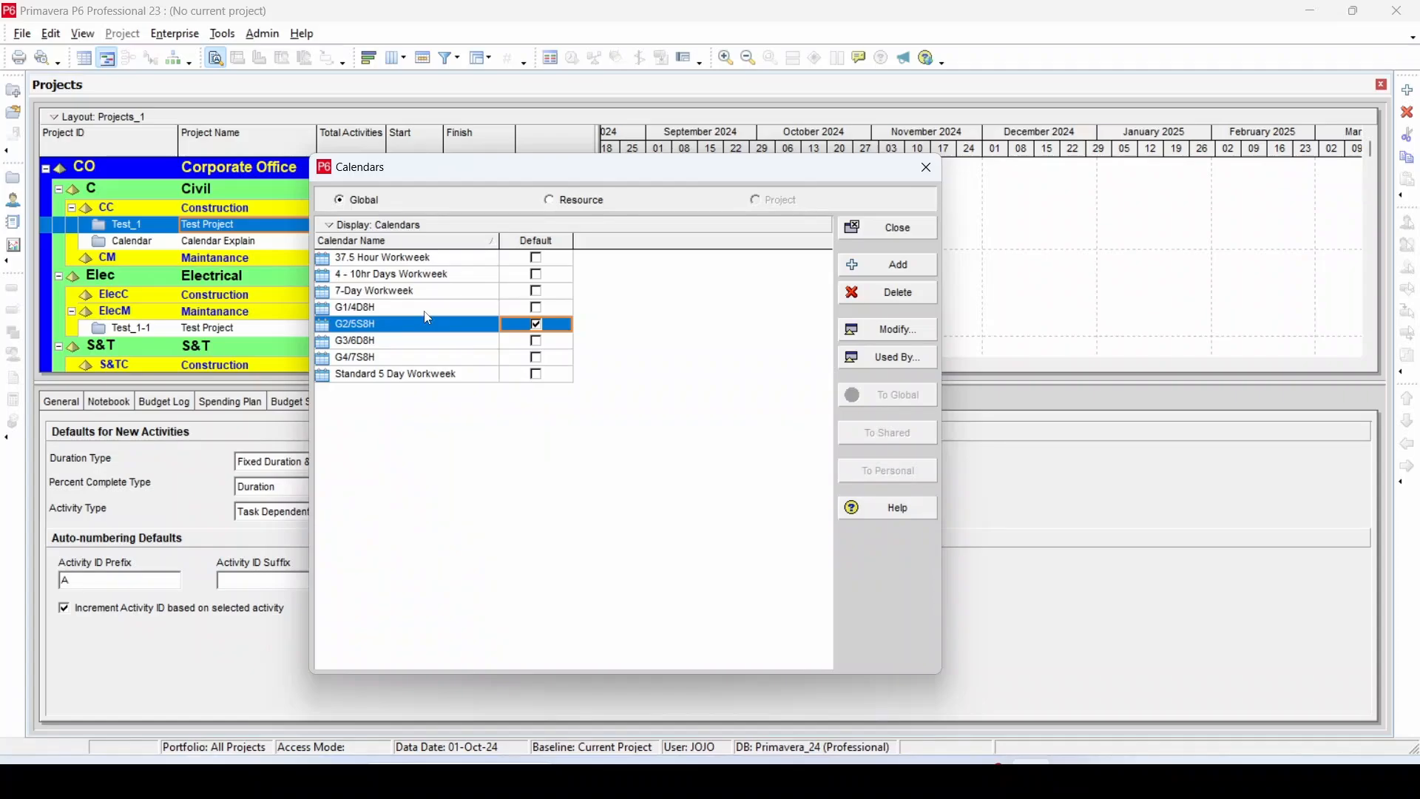
{"action": "left_click", "coordinate": [406, 358]}
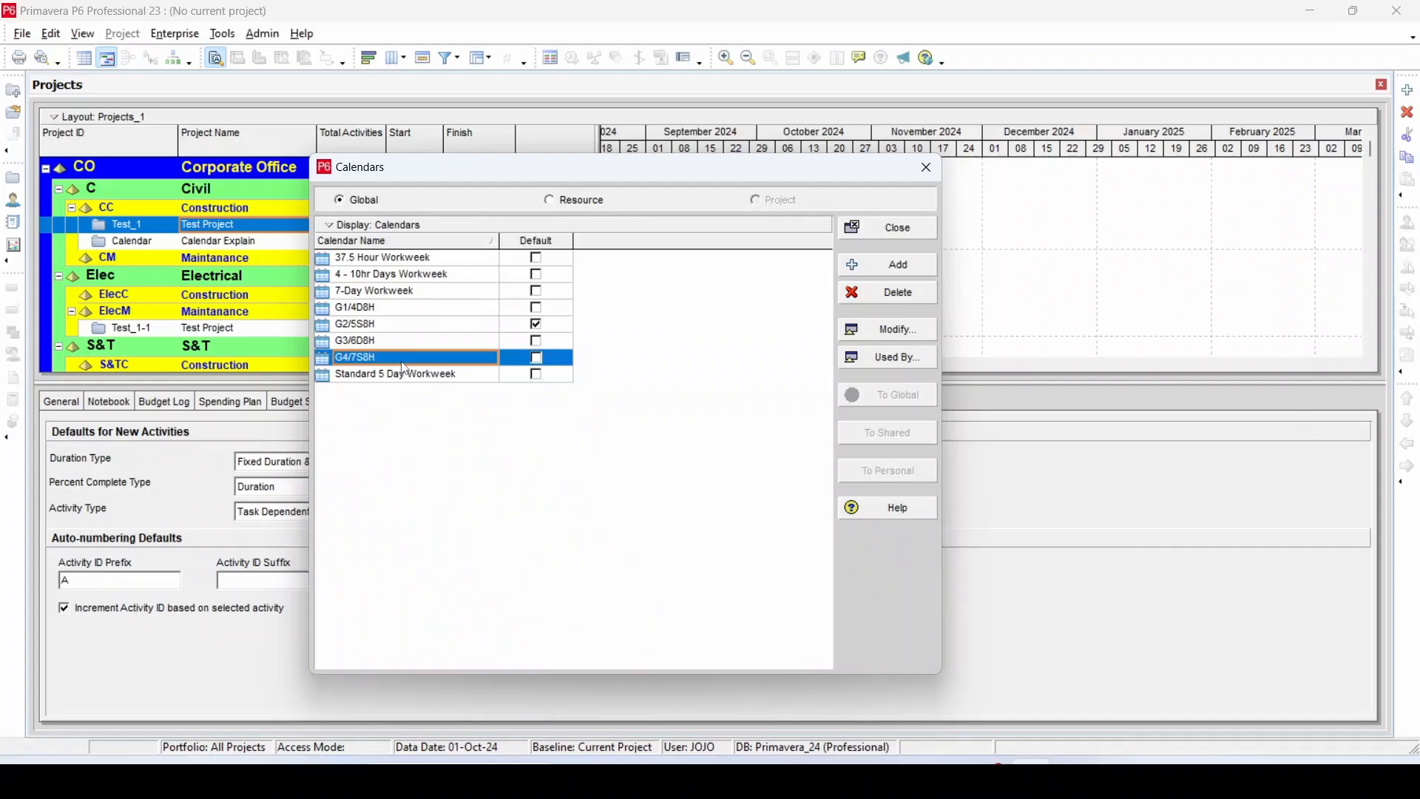
{"action": "left_click", "coordinate": [927, 168]}
Open the Test_1 project under Civil Construction and display its project-level calendars.
{"action": "right_click", "coordinate": [142, 227]}
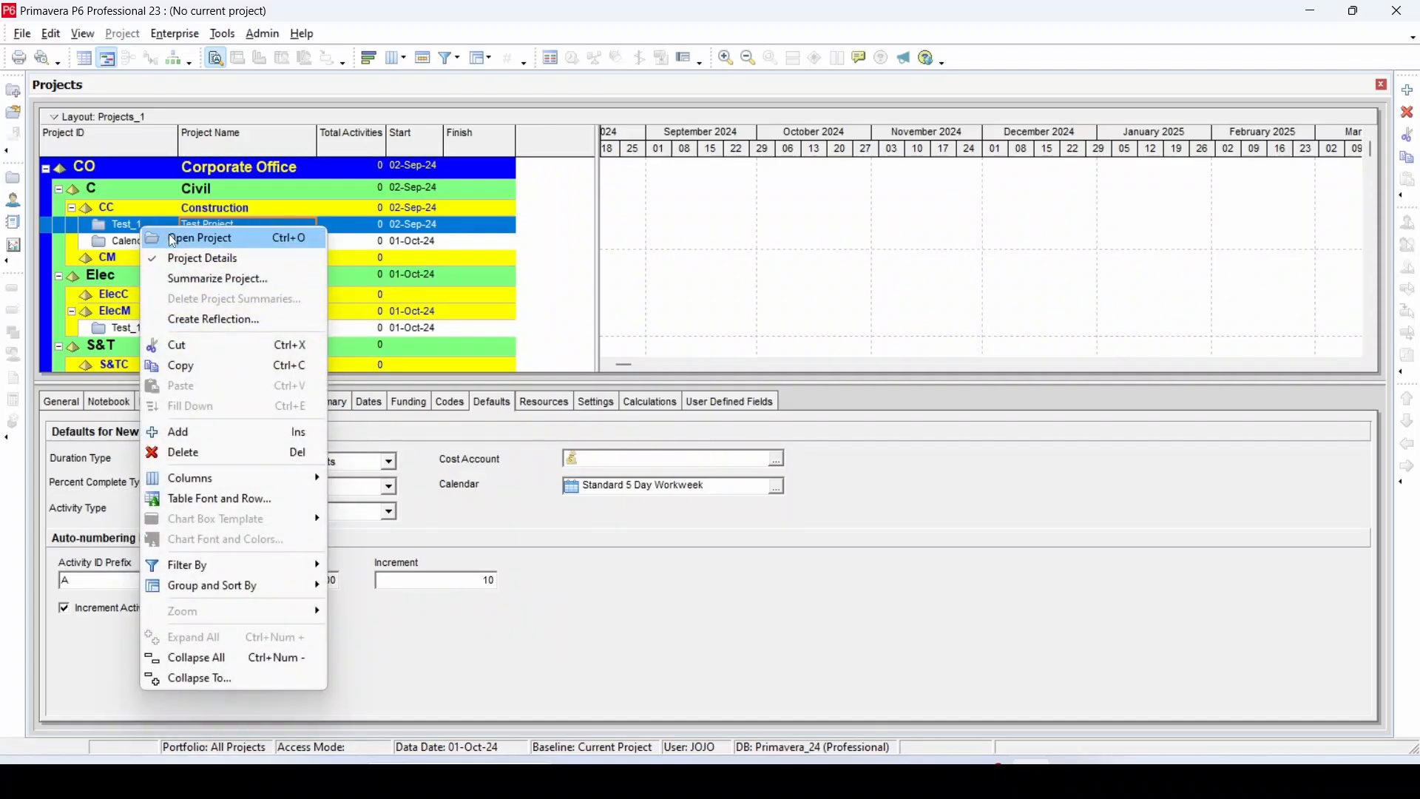
{"action": "left_click", "coordinate": [173, 241]}
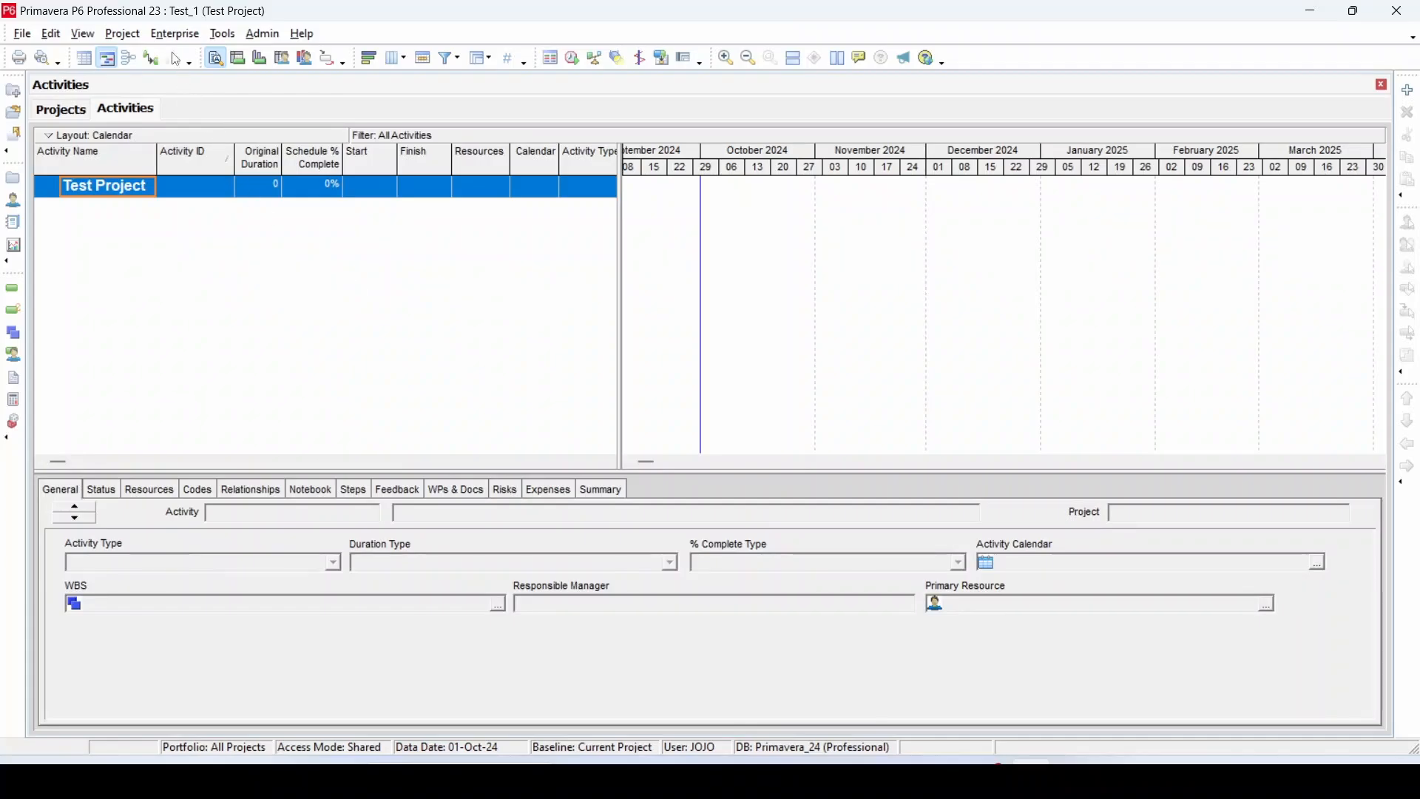
{"action": "left_click", "coordinate": [178, 37]}
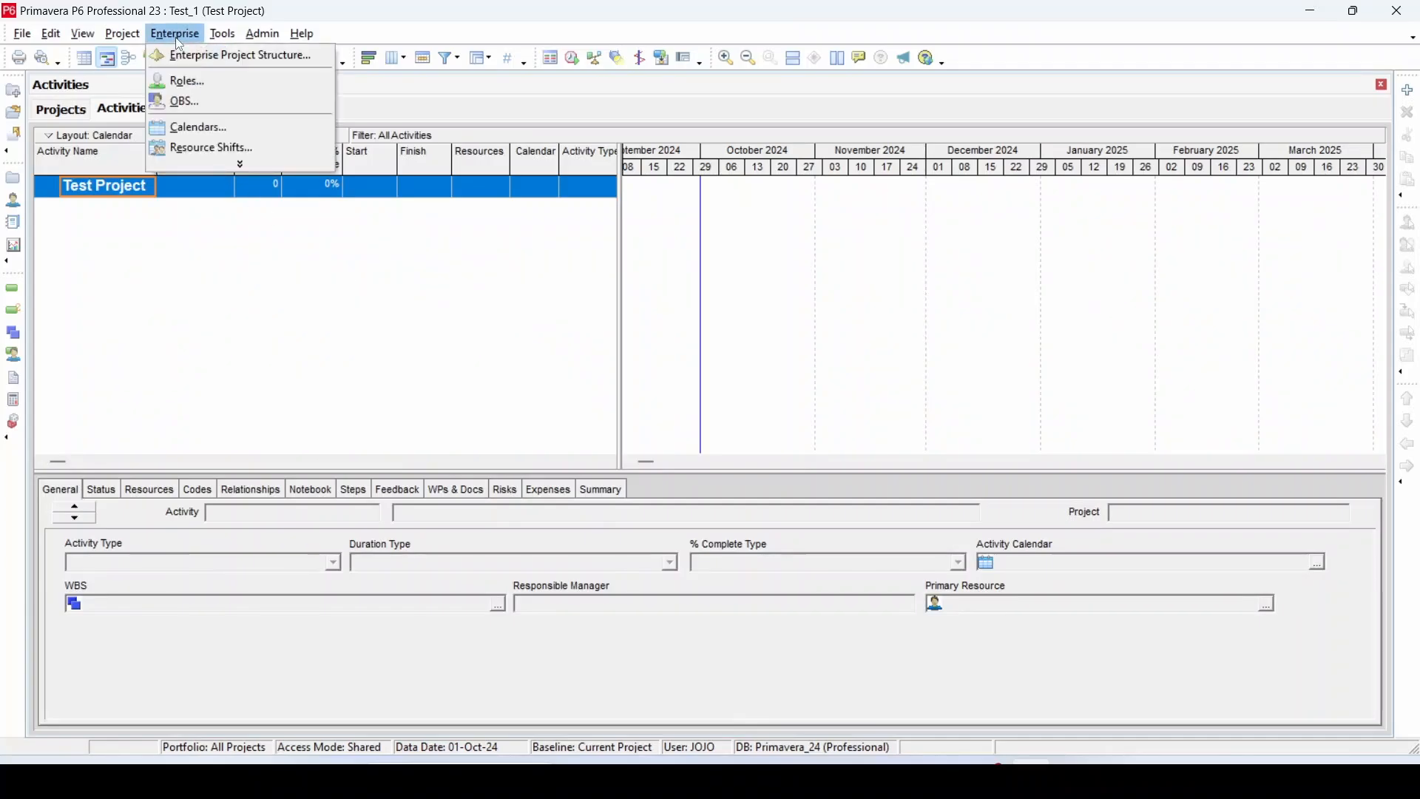
{"action": "left_click", "coordinate": [204, 127]}
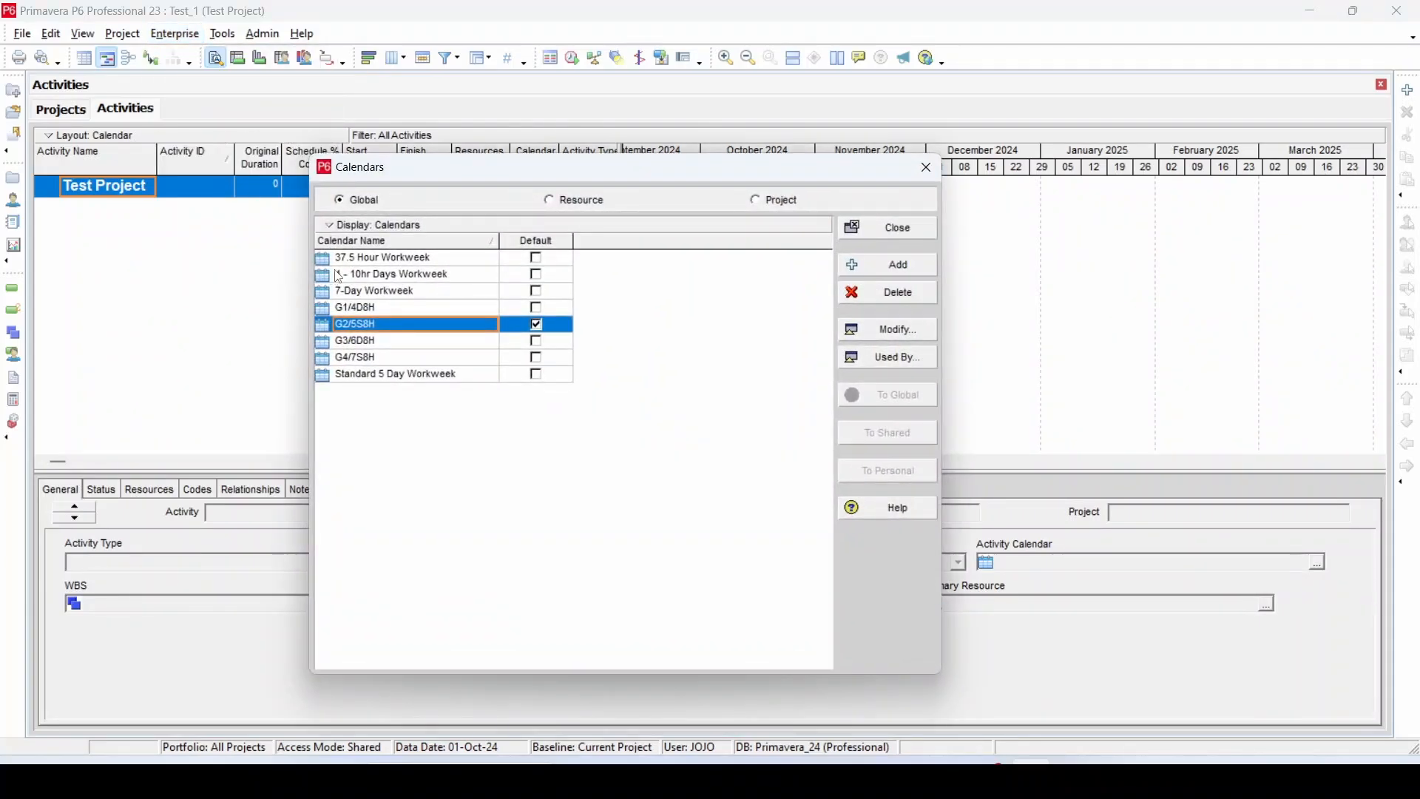
{"action": "left_click", "coordinate": [770, 202]}
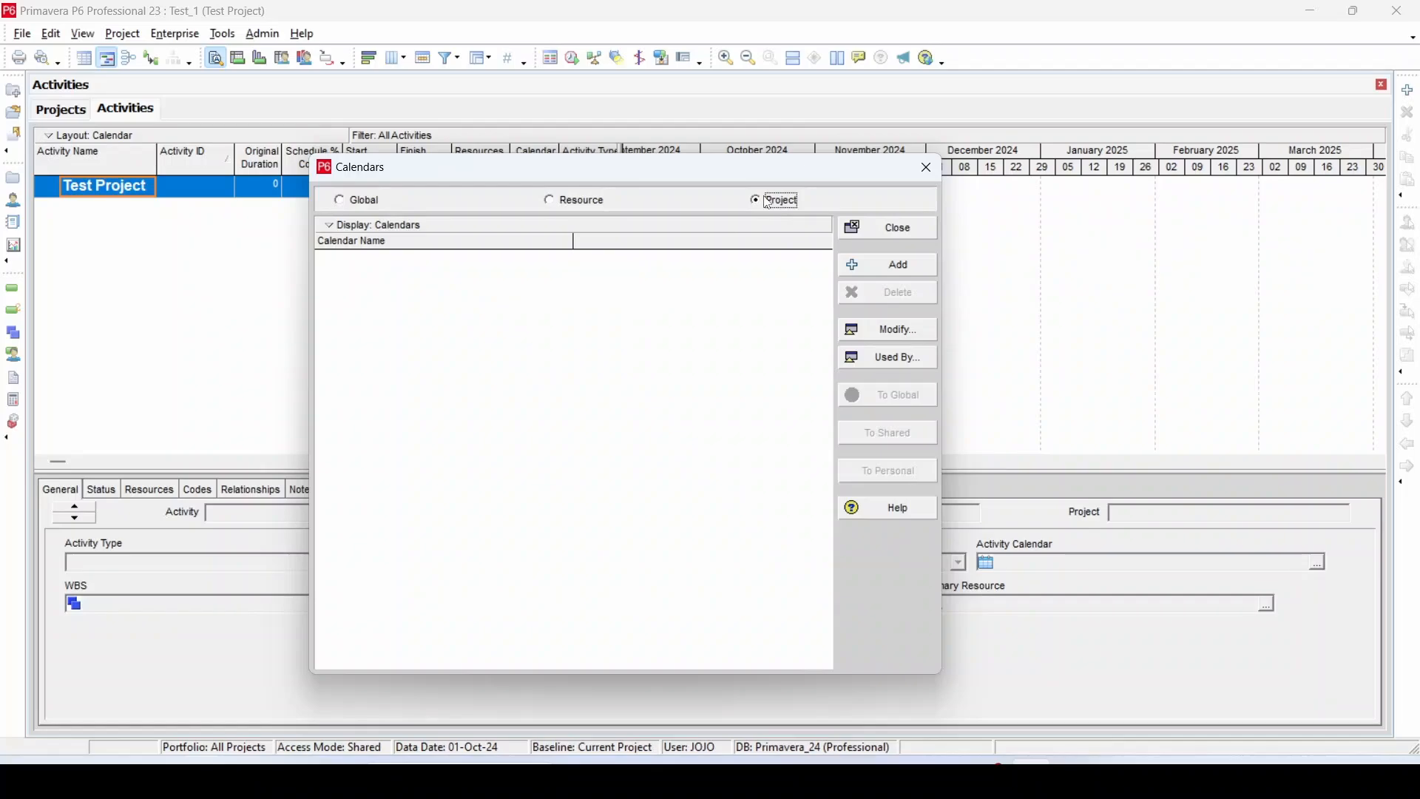
Add a project calendar copied from the global 7-Day Workweek and name it P1/5D8H.
{"action": "left_click", "coordinate": [884, 264]}
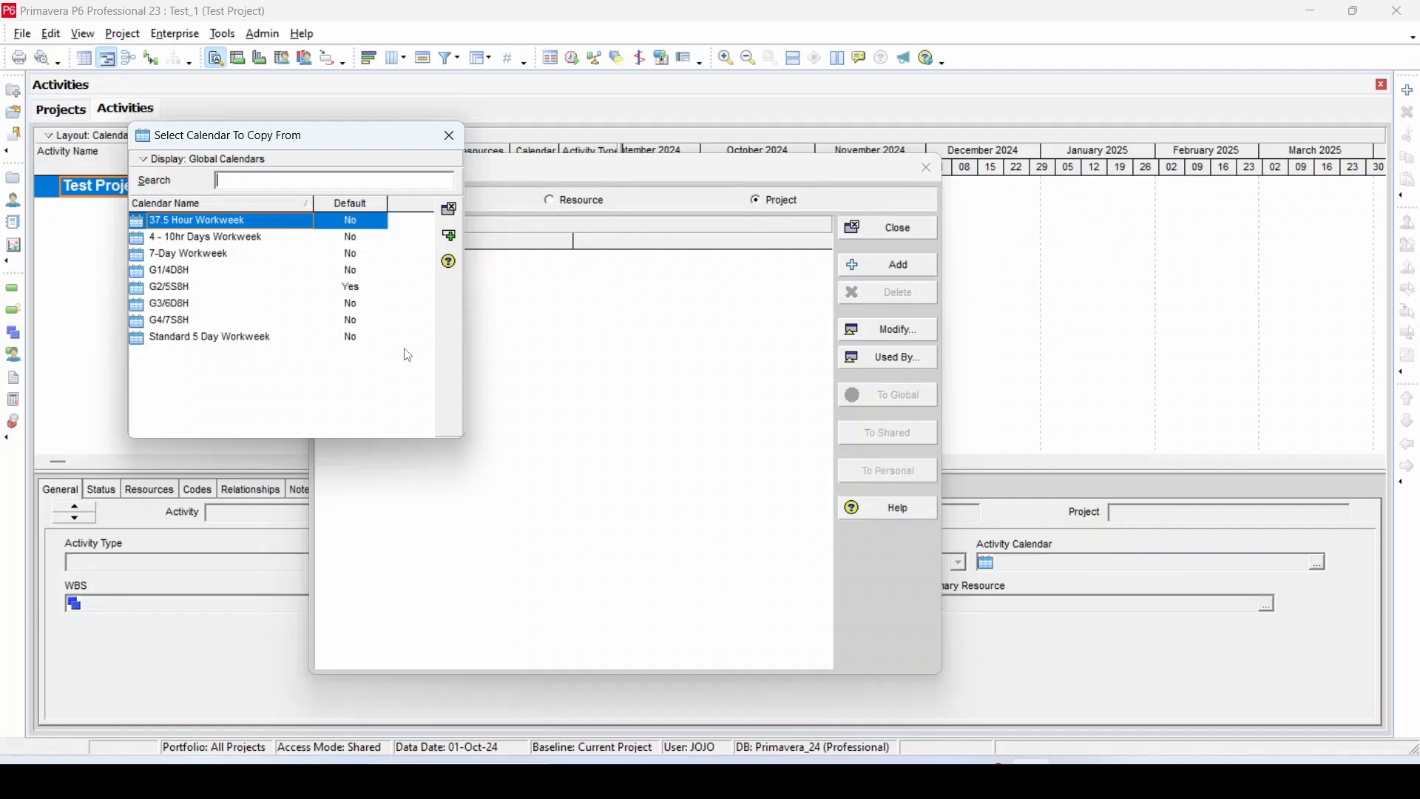
{"action": "left_click", "coordinate": [199, 256]}
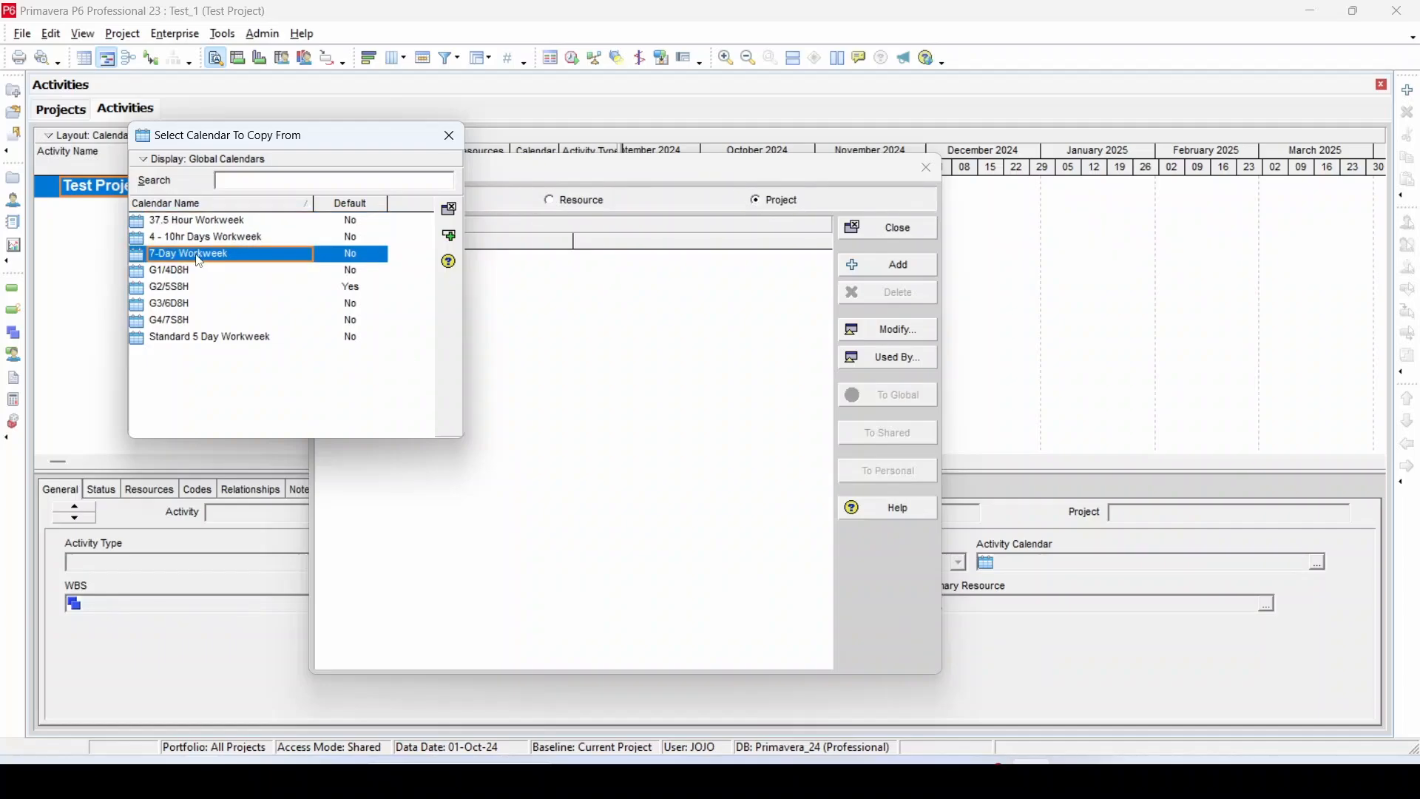
{"action": "left_click", "coordinate": [450, 242]}
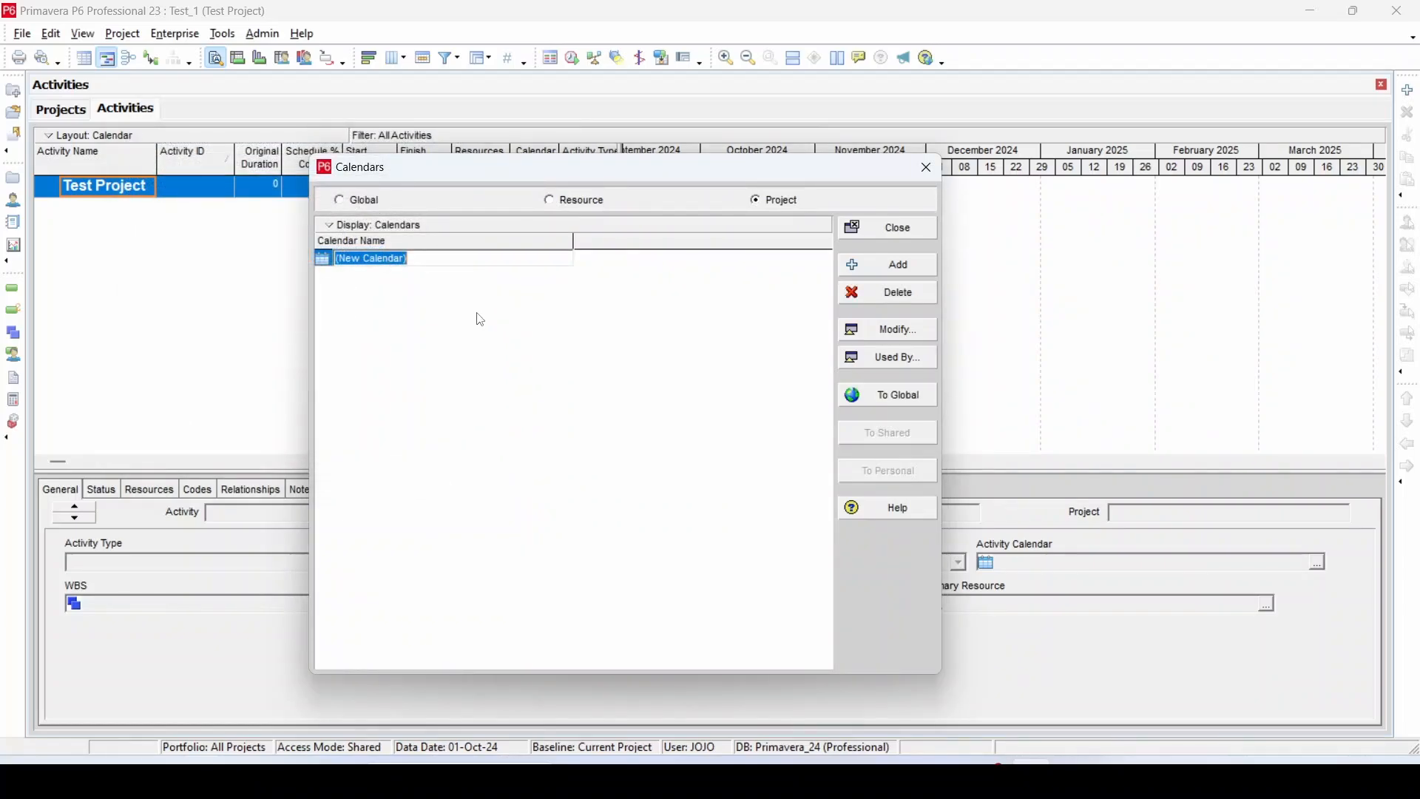
{"action": "type", "text": "P1"}
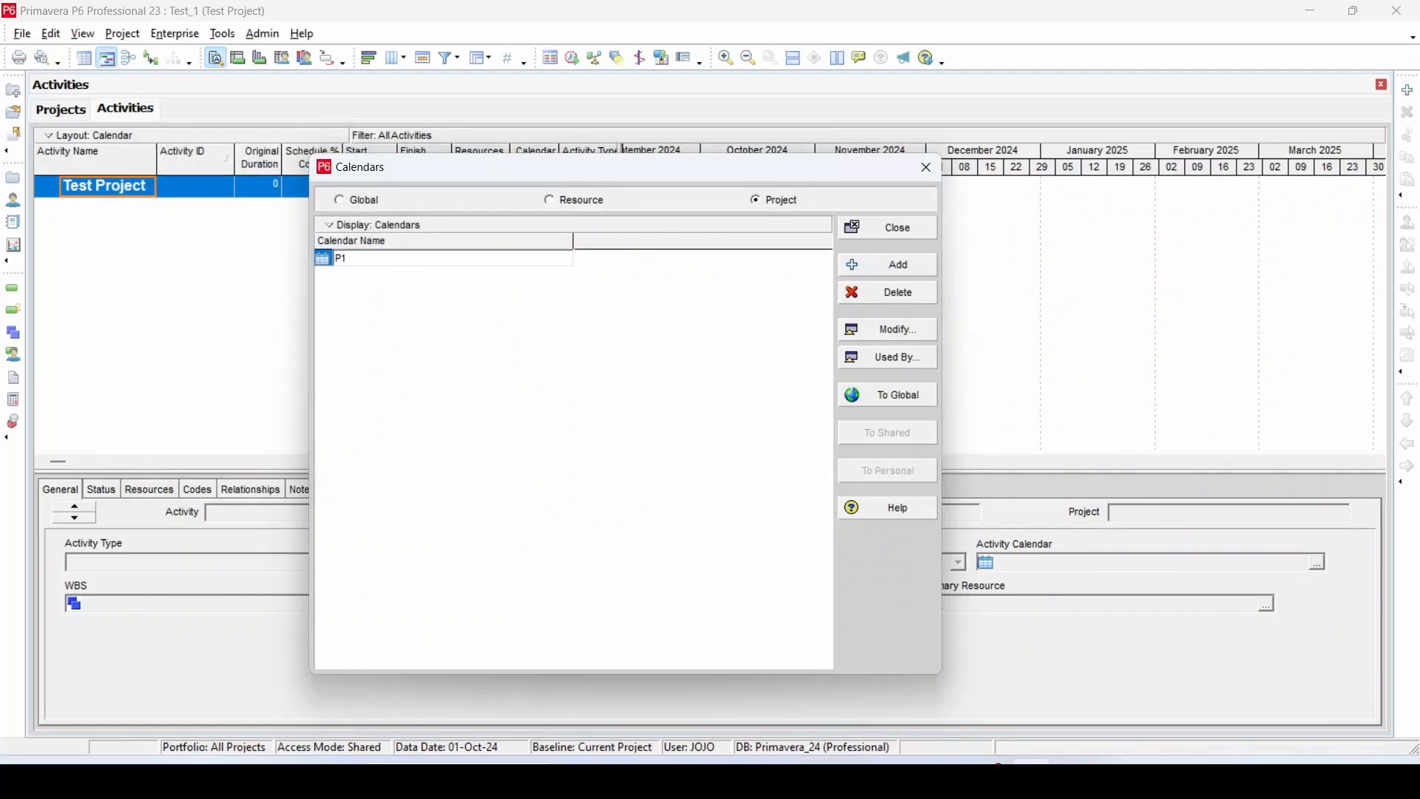
{"action": "type", "text": "/5D8H"}
{"action": "key", "text": "Return"}
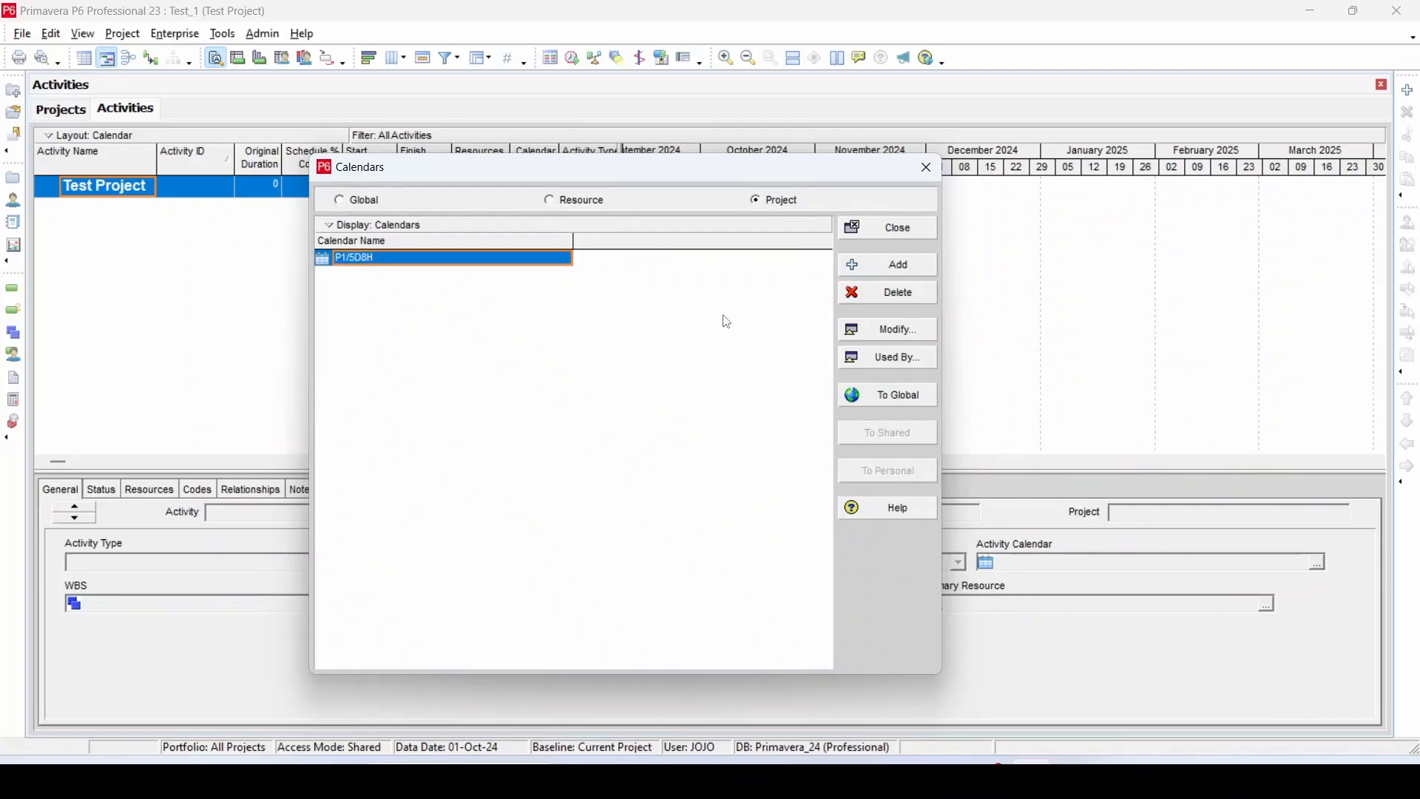
Set Sunday and Saturday to 0 standard work hours in the P1/5D8H workweek and check the months through October 2024.
{"action": "left_click", "coordinate": [890, 329]}
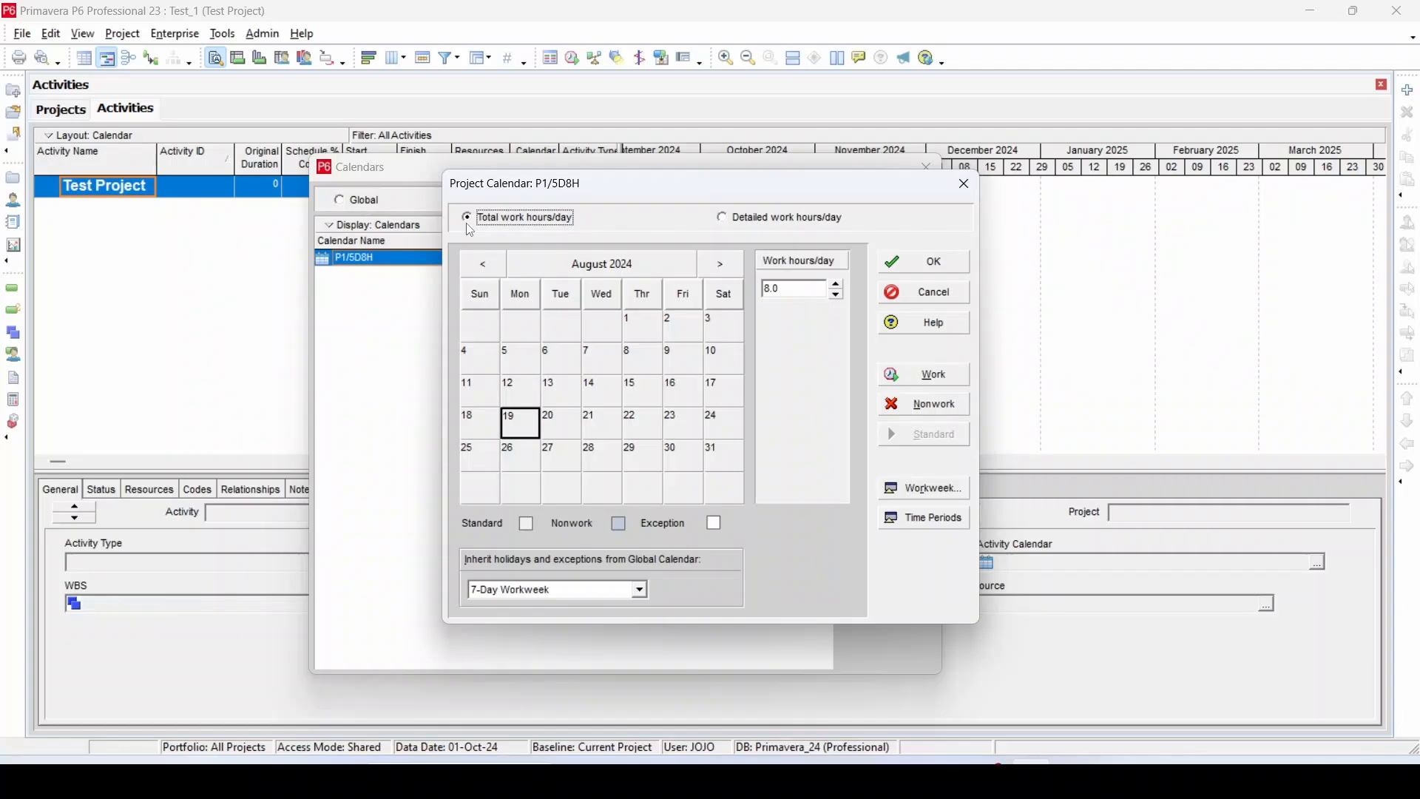
{"action": "left_click", "coordinate": [947, 500]}
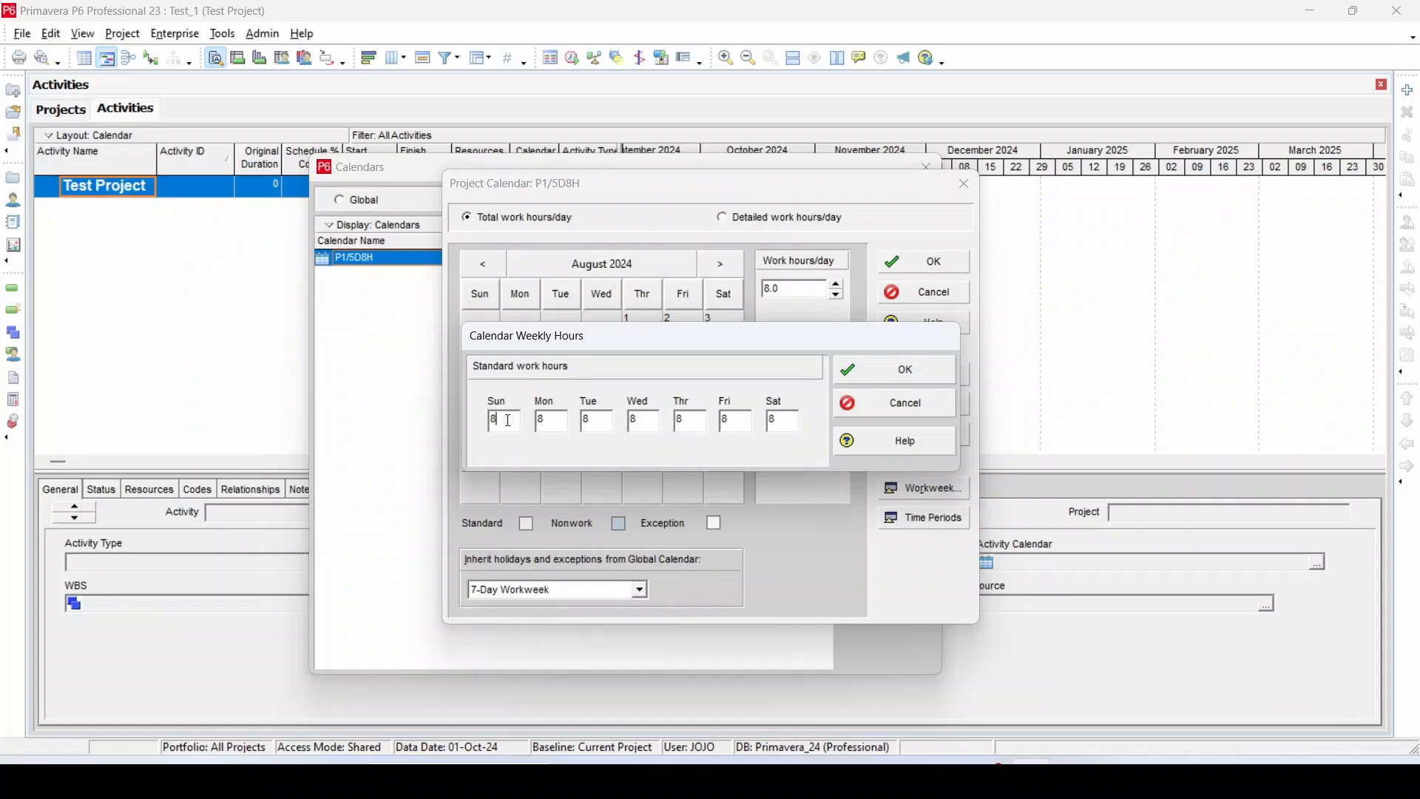
{"action": "left_click_drag", "start_coordinate": [509, 421], "coordinate": [471, 415]}
{"action": "type", "text": "0"}
{"action": "left_click_drag", "start_coordinate": [786, 421], "coordinate": [768, 421]}
{"action": "type", "text": "0"}
{"action": "left_click", "coordinate": [893, 381]}
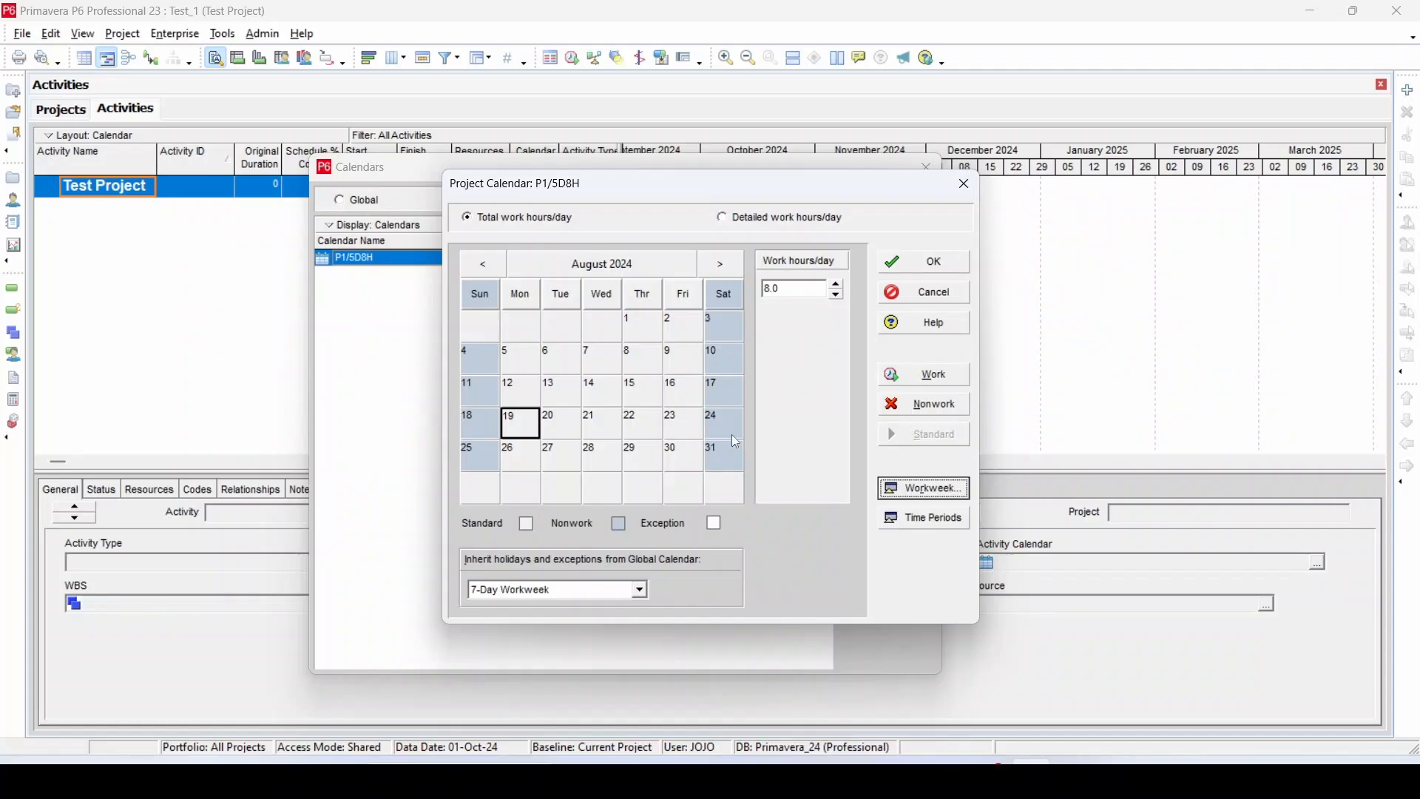
{"action": "left_click", "coordinate": [717, 268]}
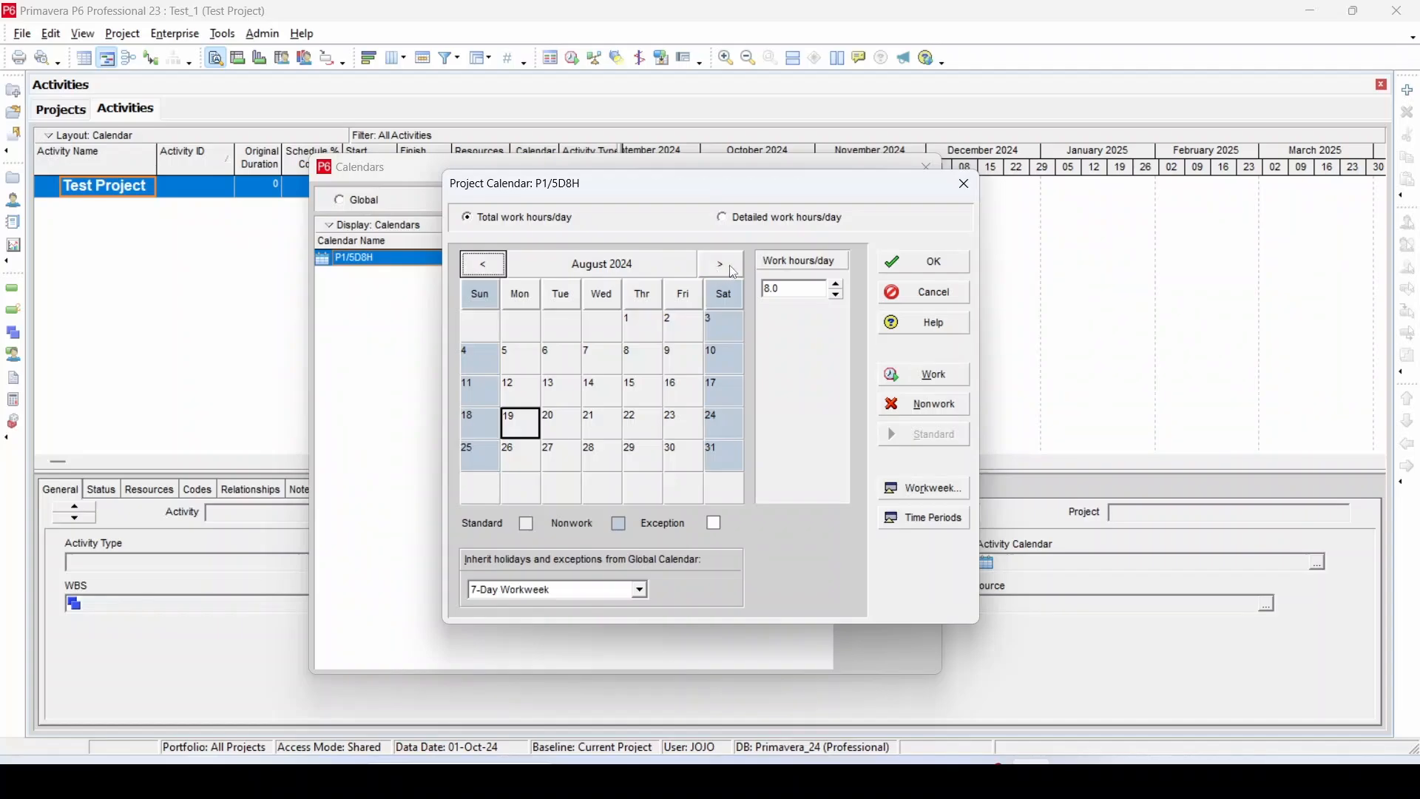
{"action": "left_click", "coordinate": [733, 270]}
{"action": "left_click", "coordinate": [732, 270]}
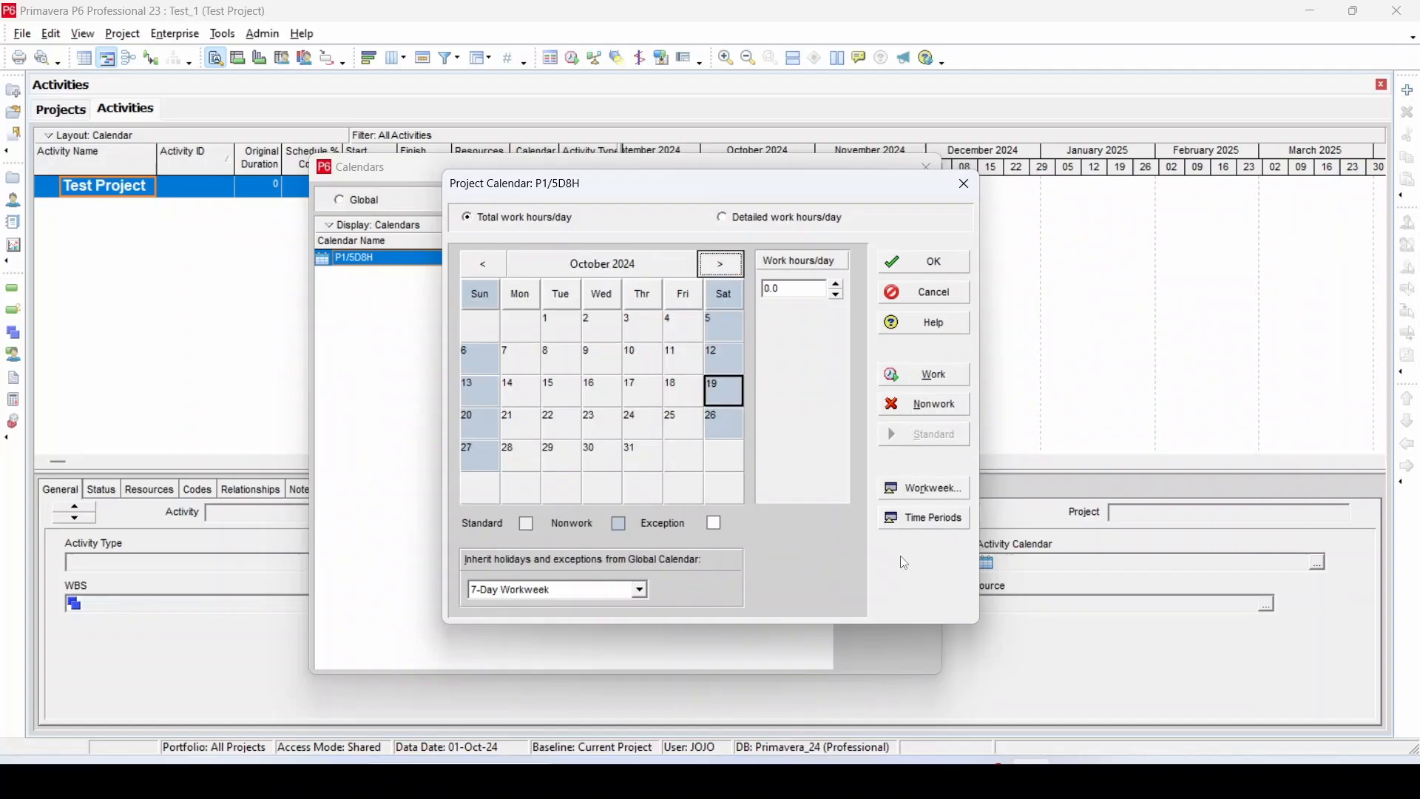
Using the 5 Days 8 Hr row of the Word reference table, set the calendar's time periods to 8 hours/day and 40 hours/week.
{"action": "left_click", "coordinate": [939, 525]}
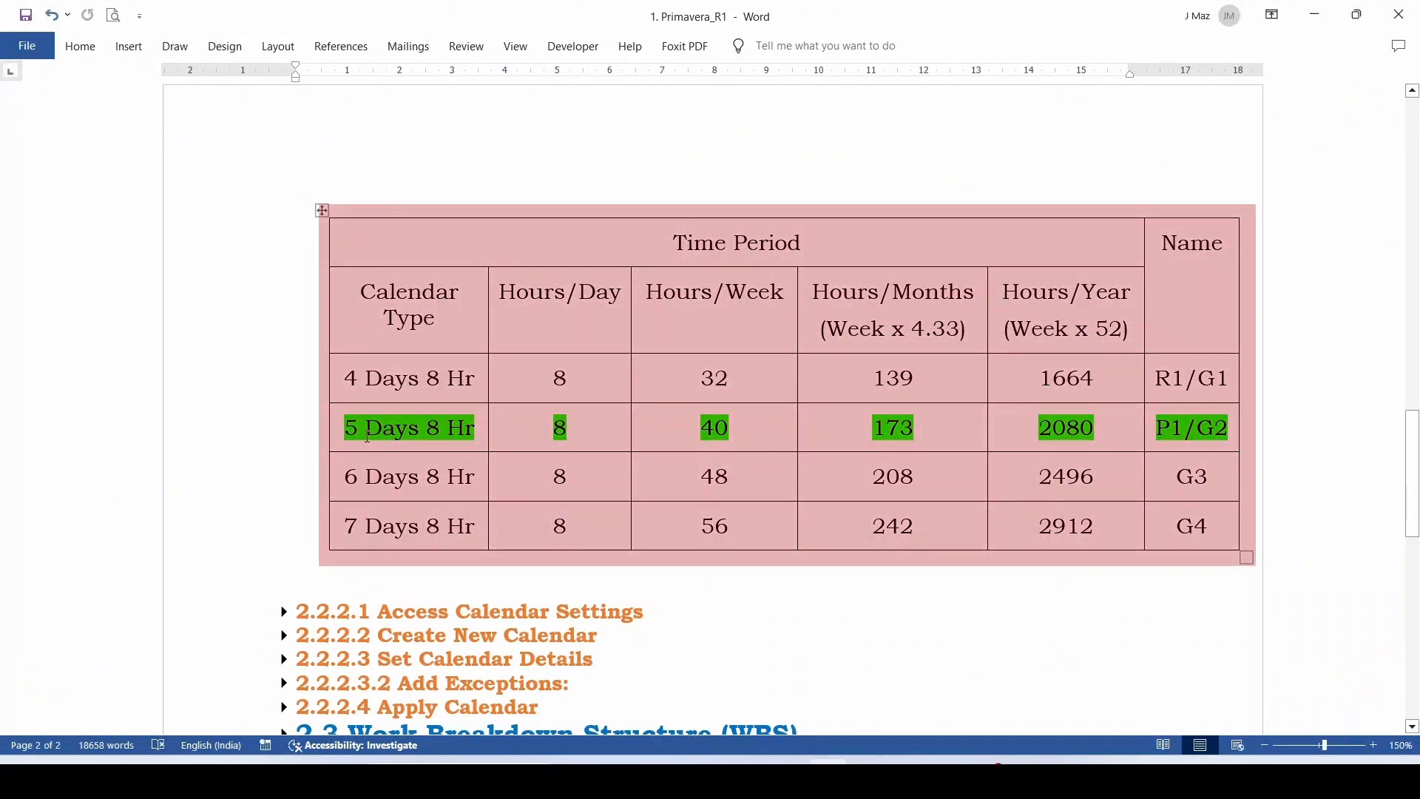
{"action": "double_click", "coordinate": [538, 433]}
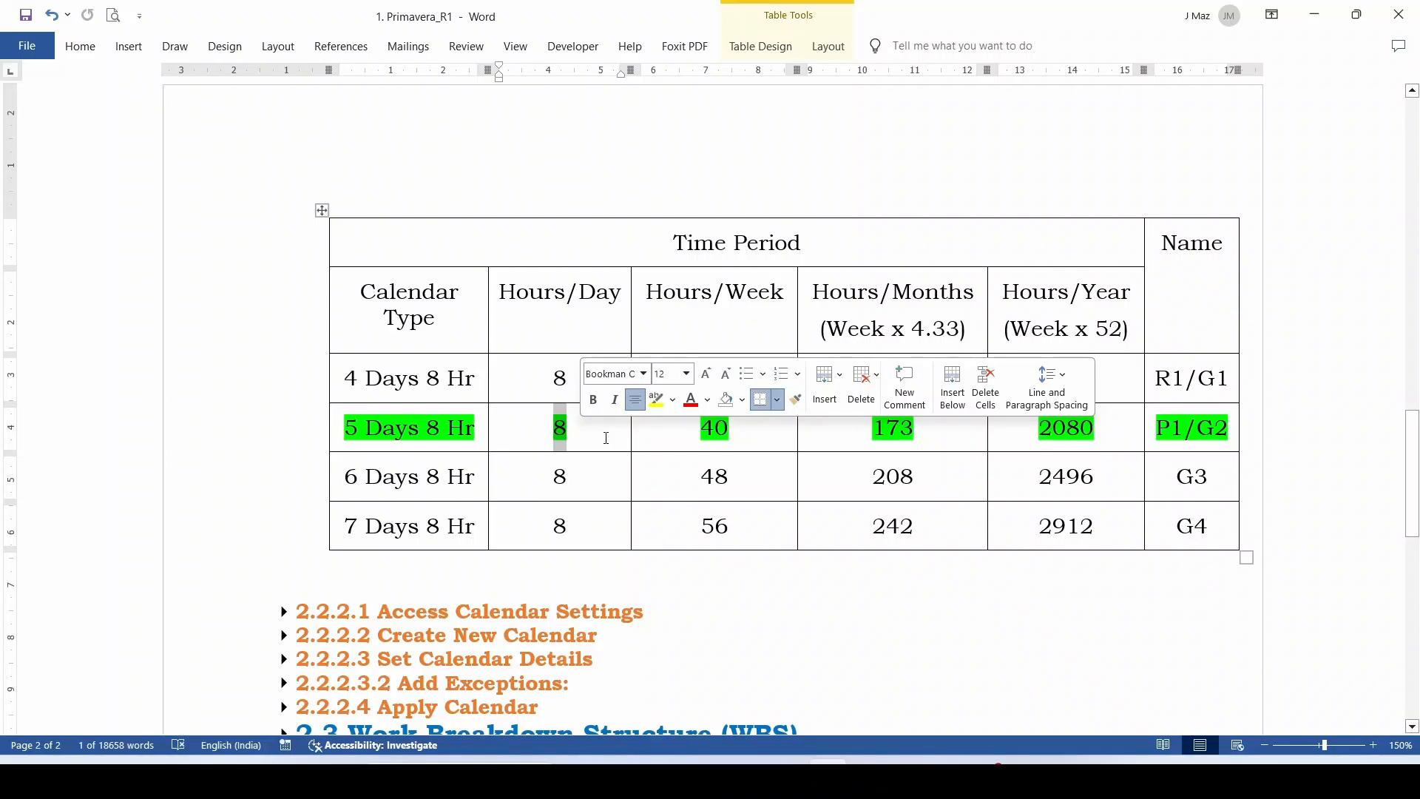
{"action": "key", "text": "alt+Tab"}
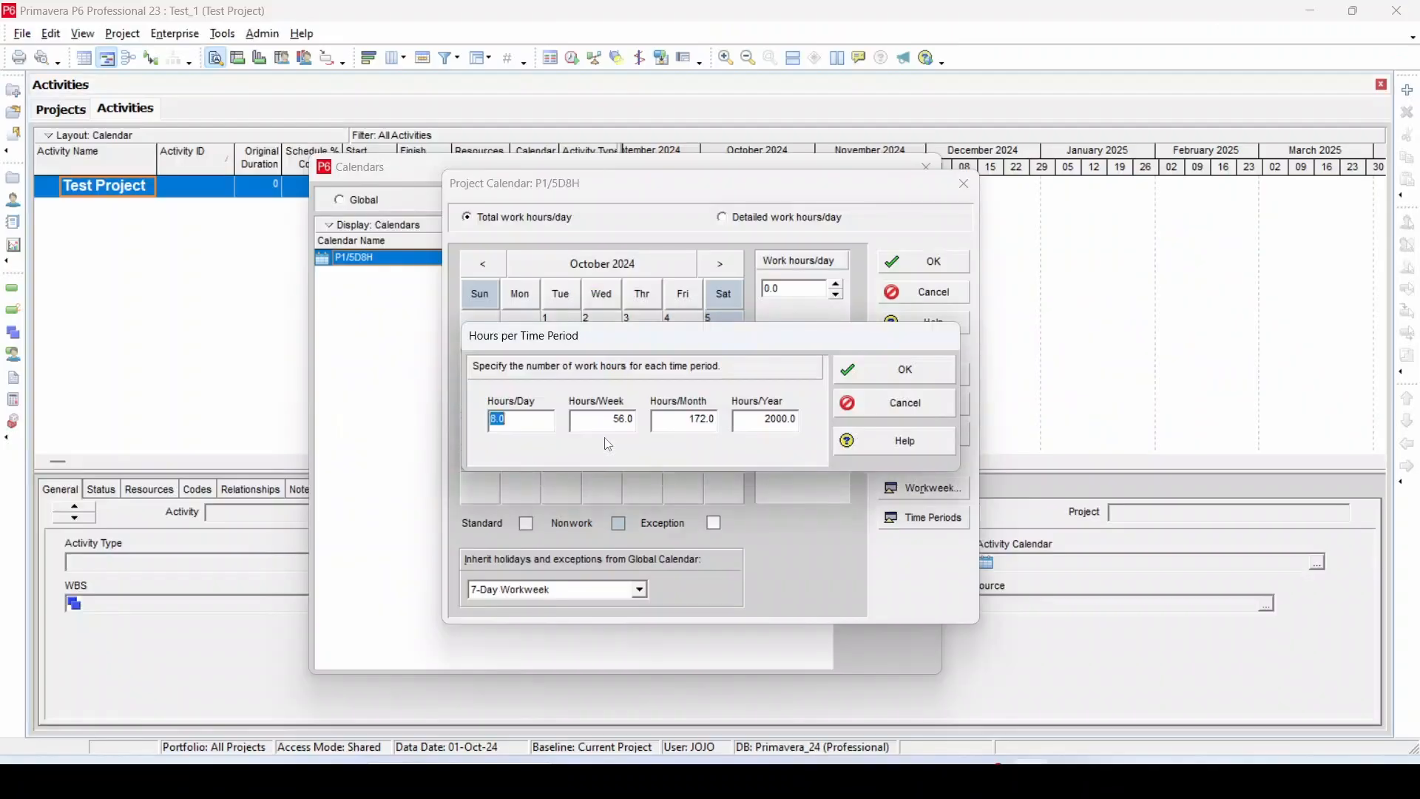
{"action": "type", "text": "8"}
{"action": "key", "text": "alt+Tab"}
{"action": "double_click", "coordinate": [713, 428]}
{"action": "key", "text": "alt+Tab"}
{"action": "double_click", "coordinate": [625, 423]}
{"action": "type", "text": "40"}
Set the calendar's time periods to 173 hours/month and 2080 hours/year from the same Word table row, and accept them.
{"action": "key", "text": "alt+Tab"}
{"action": "double_click", "coordinate": [895, 429]}
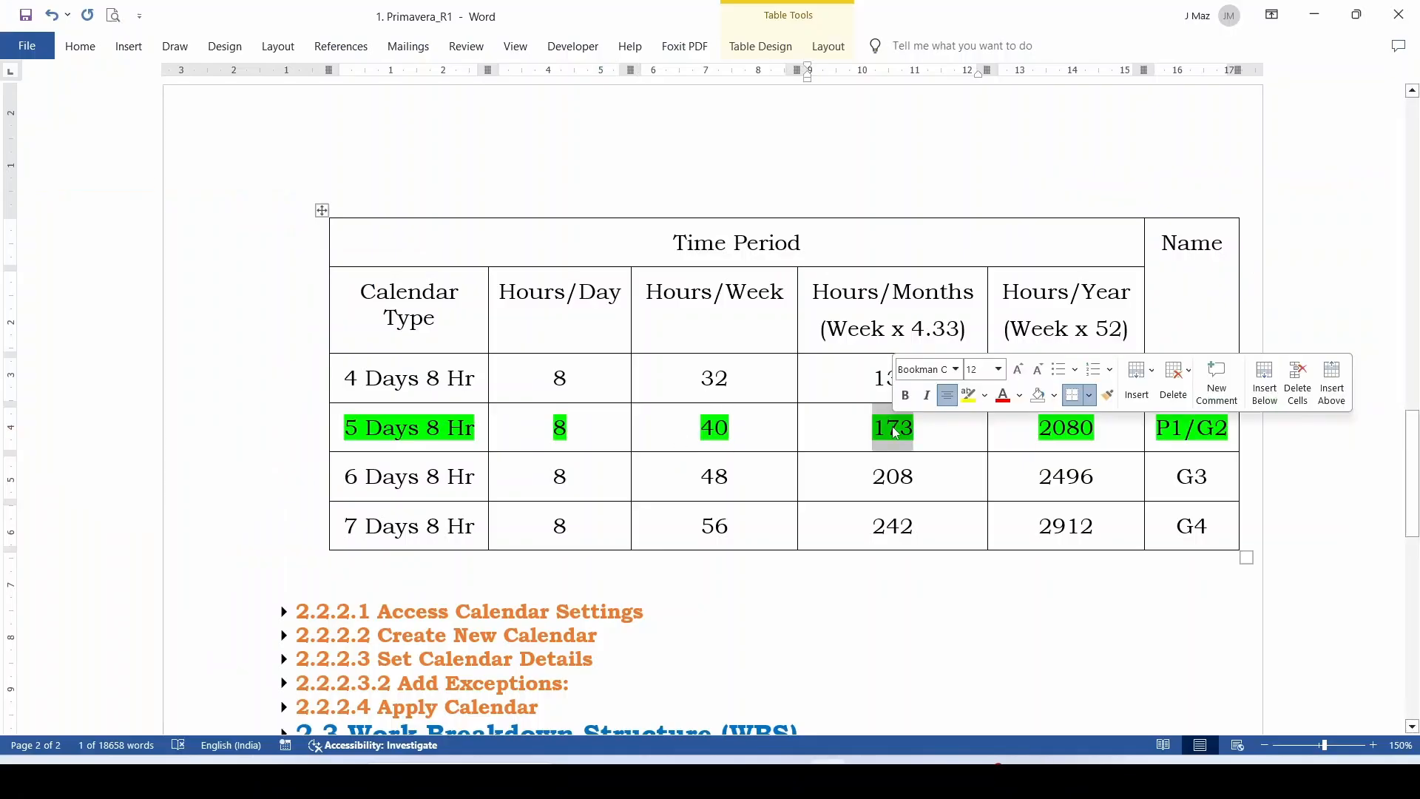
{"action": "key", "text": "alt+Tab"}
{"action": "double_click", "coordinate": [709, 422]}
{"action": "type", "text": "173"}
{"action": "key", "text": "alt+Tab"}
{"action": "double_click", "coordinate": [1062, 429]}
{"action": "key", "text": "alt+Tab"}
{"action": "double_click", "coordinate": [781, 428]}
{"action": "type", "text": "2080"}
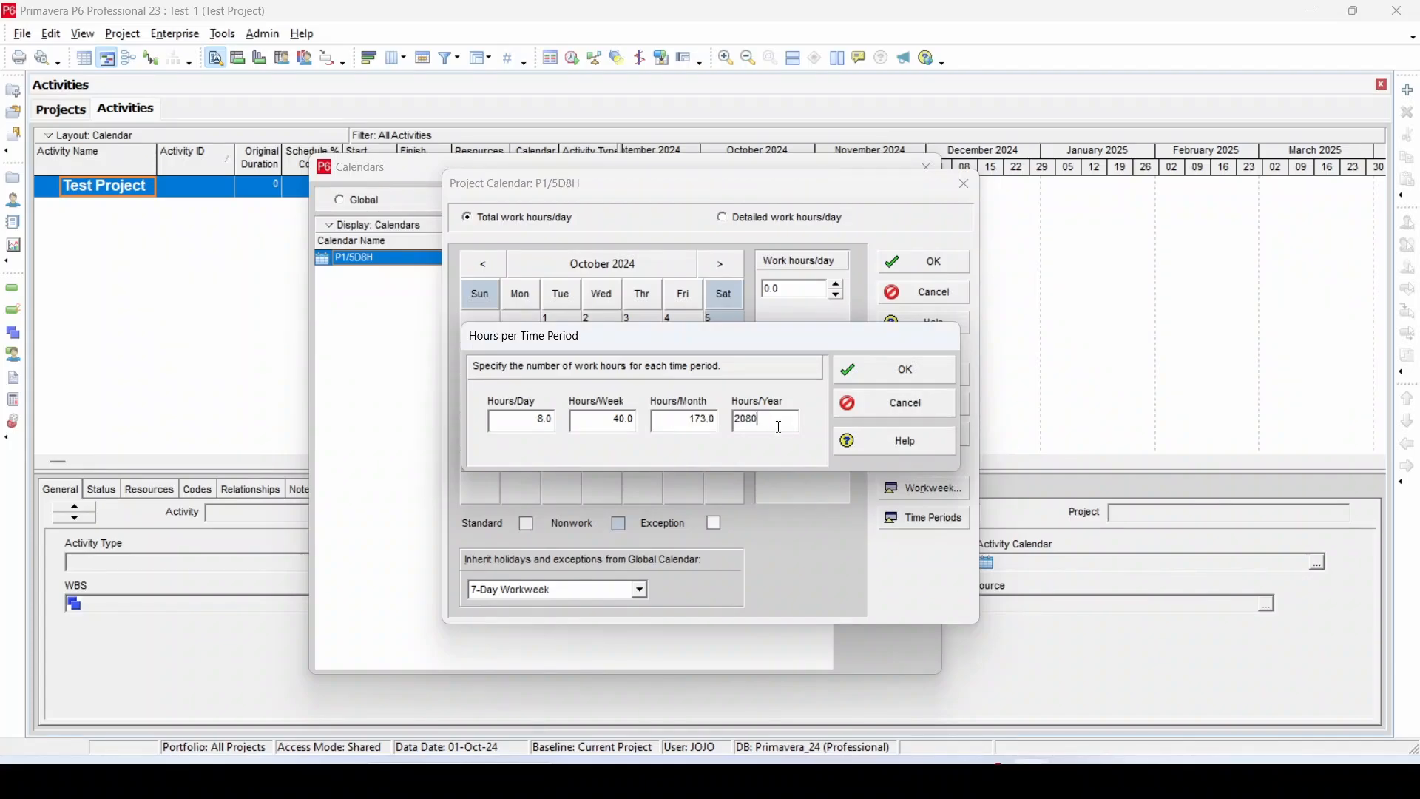
{"action": "left_click", "coordinate": [895, 370]}
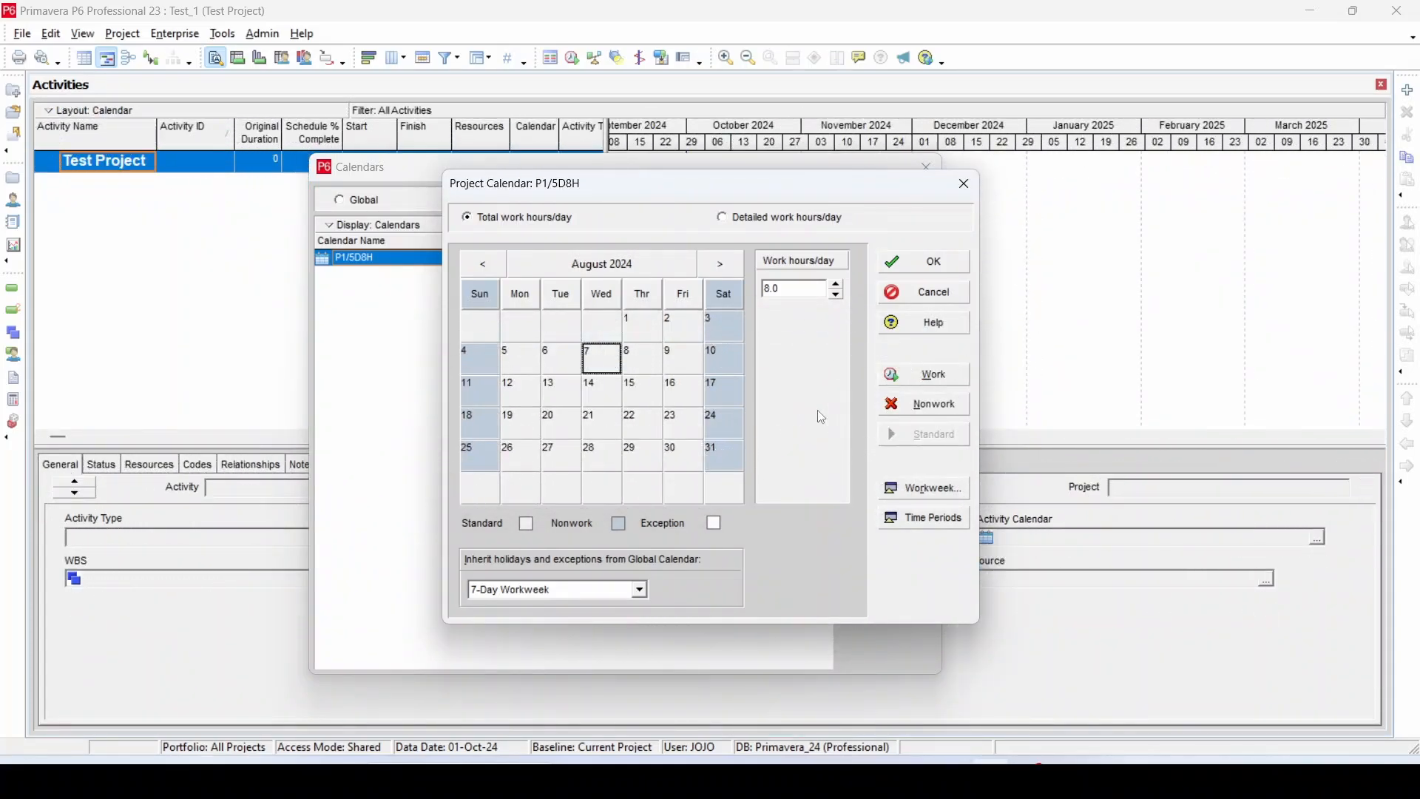
Check the work hours per day assigned to individual August 2024 dates in the P1/5D8H calendar.
{"action": "key", "text": "Left"}
{"action": "left_click", "coordinate": [603, 366]}
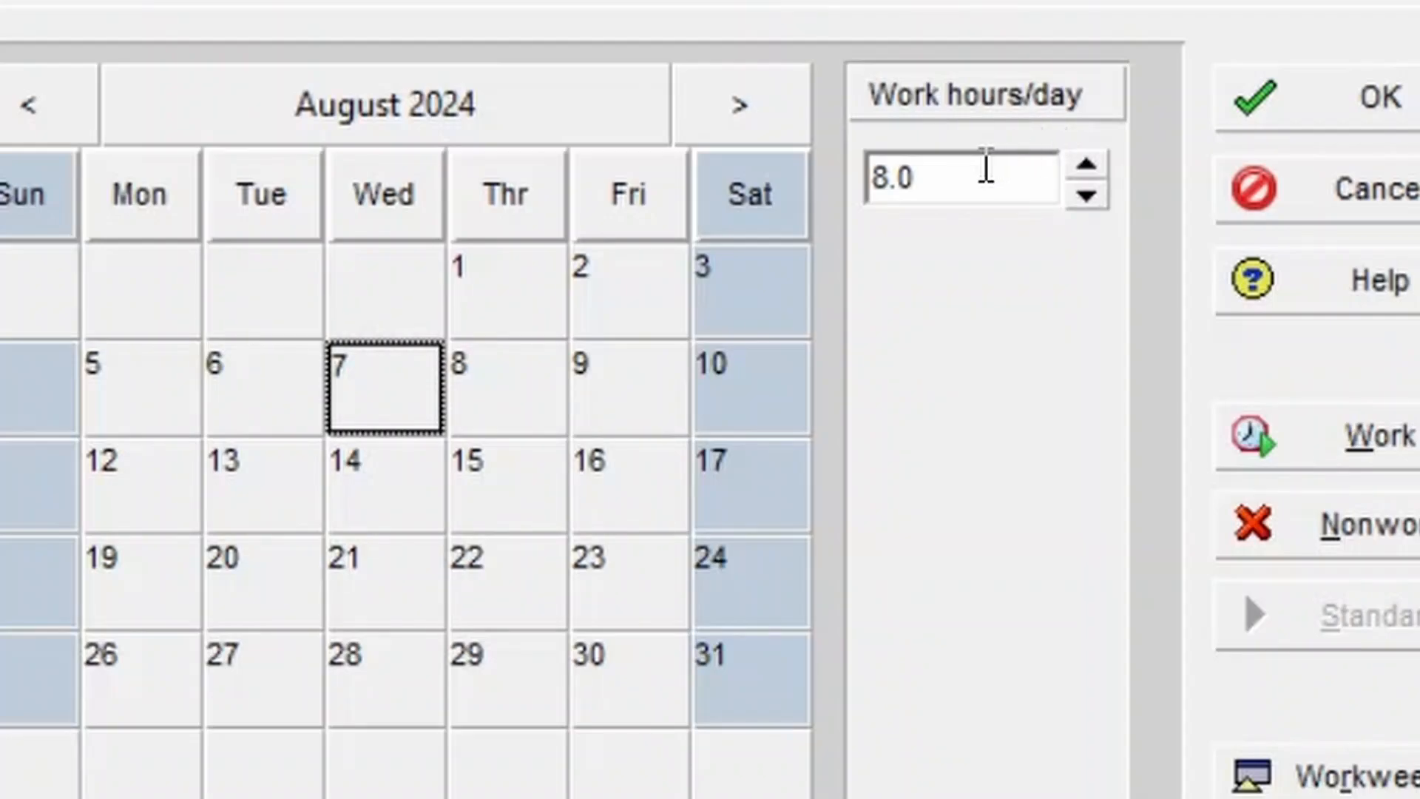
{"action": "left_click", "coordinate": [731, 398]}
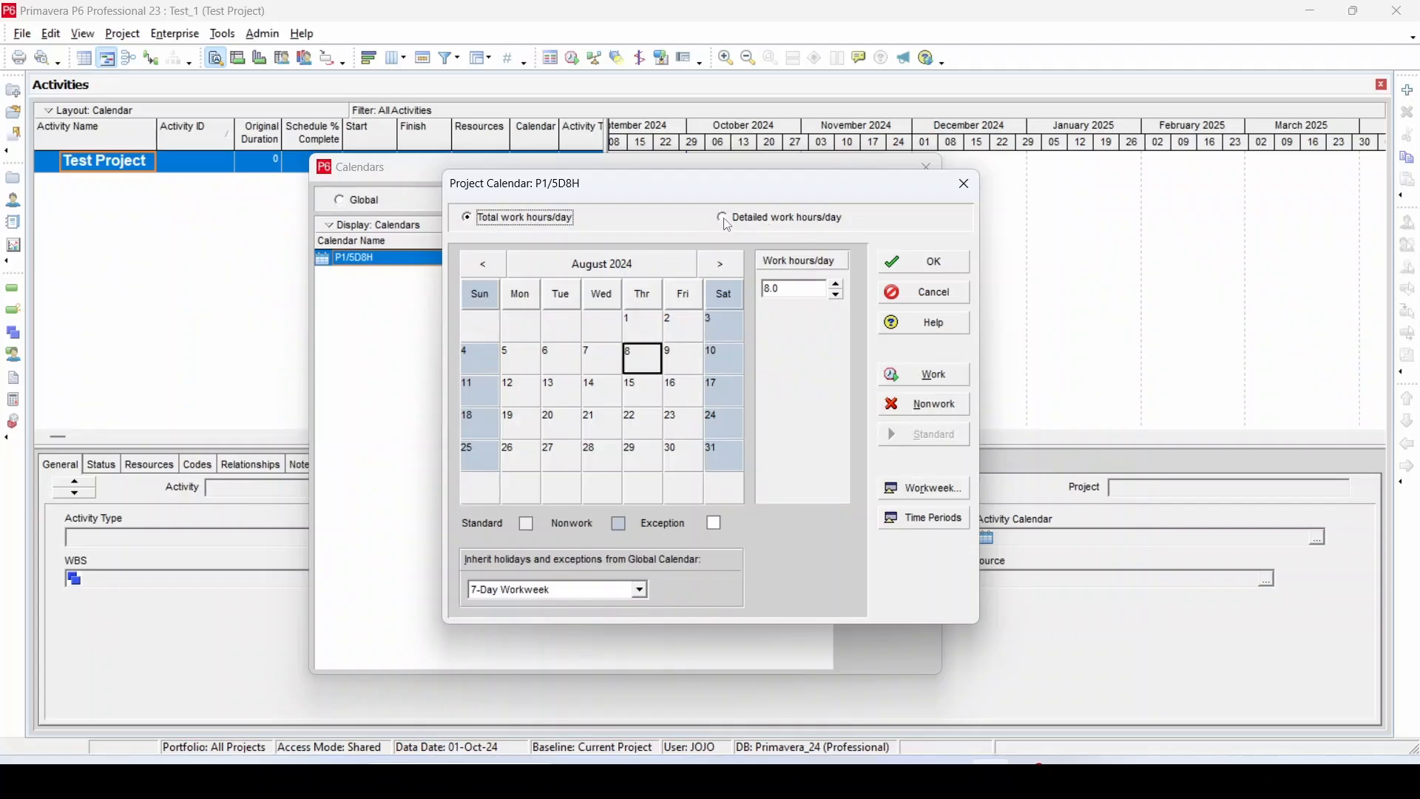
Switch the P1/5D8H calendar to detailed work hours/day and open its weekly hours to examine Sunday's half-hour slots.
{"action": "left_click", "coordinate": [725, 219]}
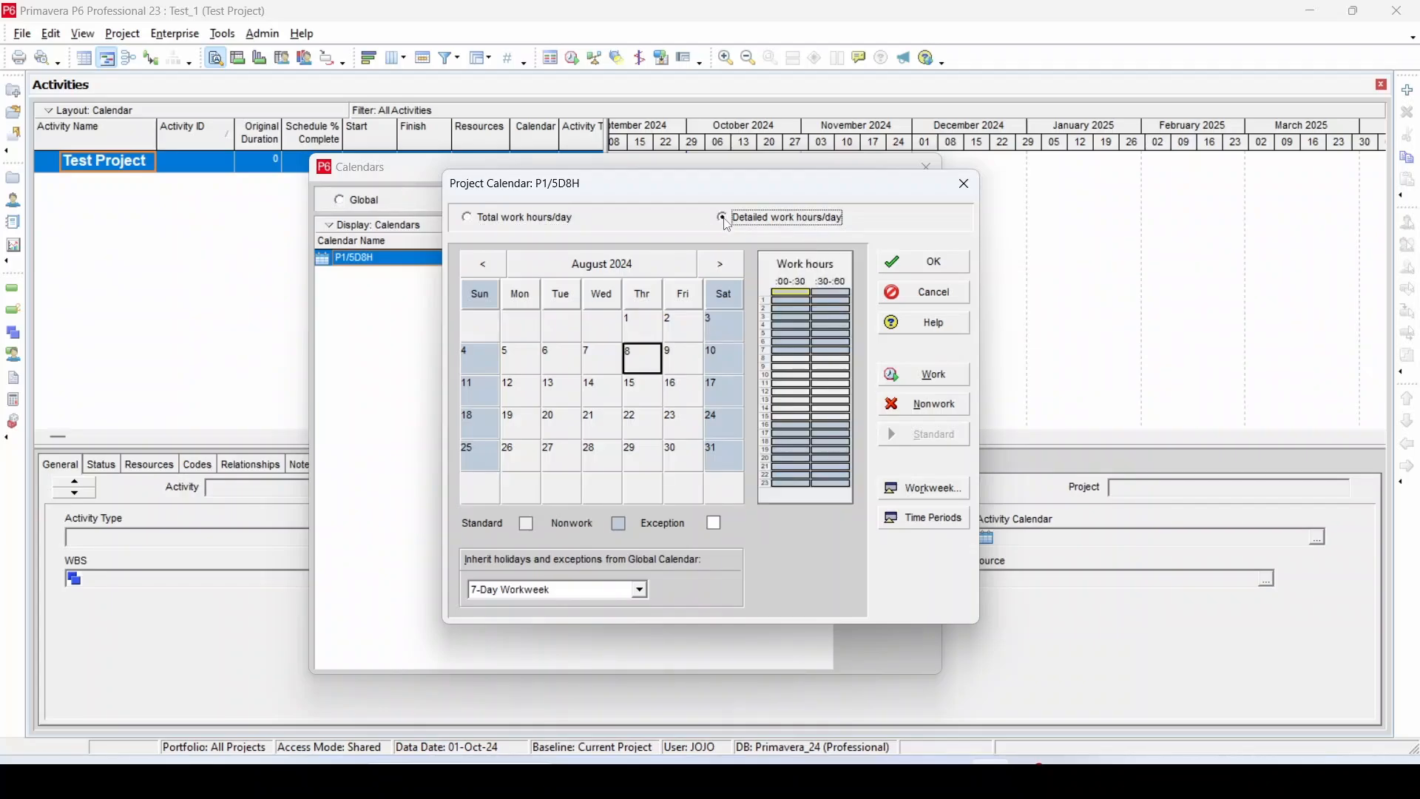
{"action": "left_click", "coordinate": [925, 489]}
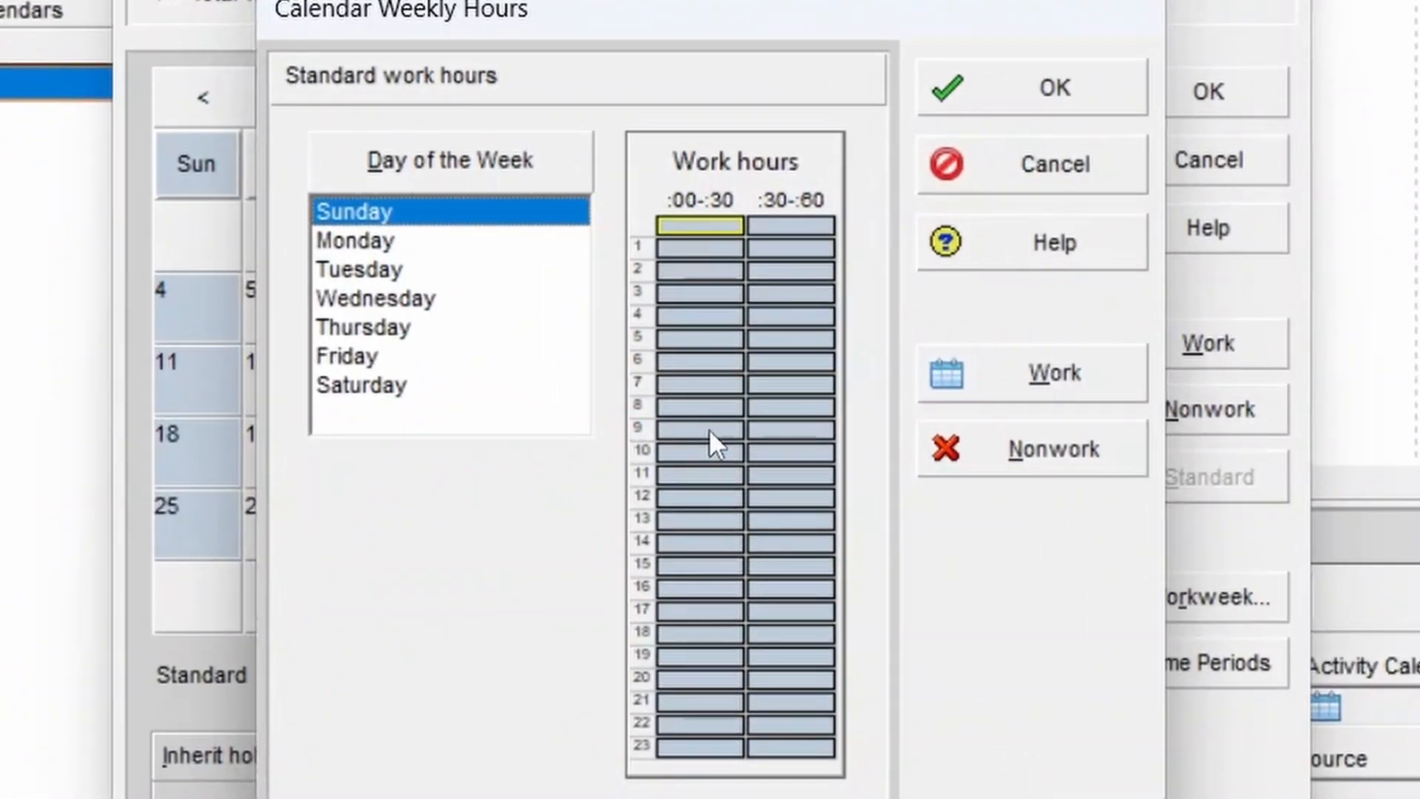
{"action": "left_click", "coordinate": [761, 224]}
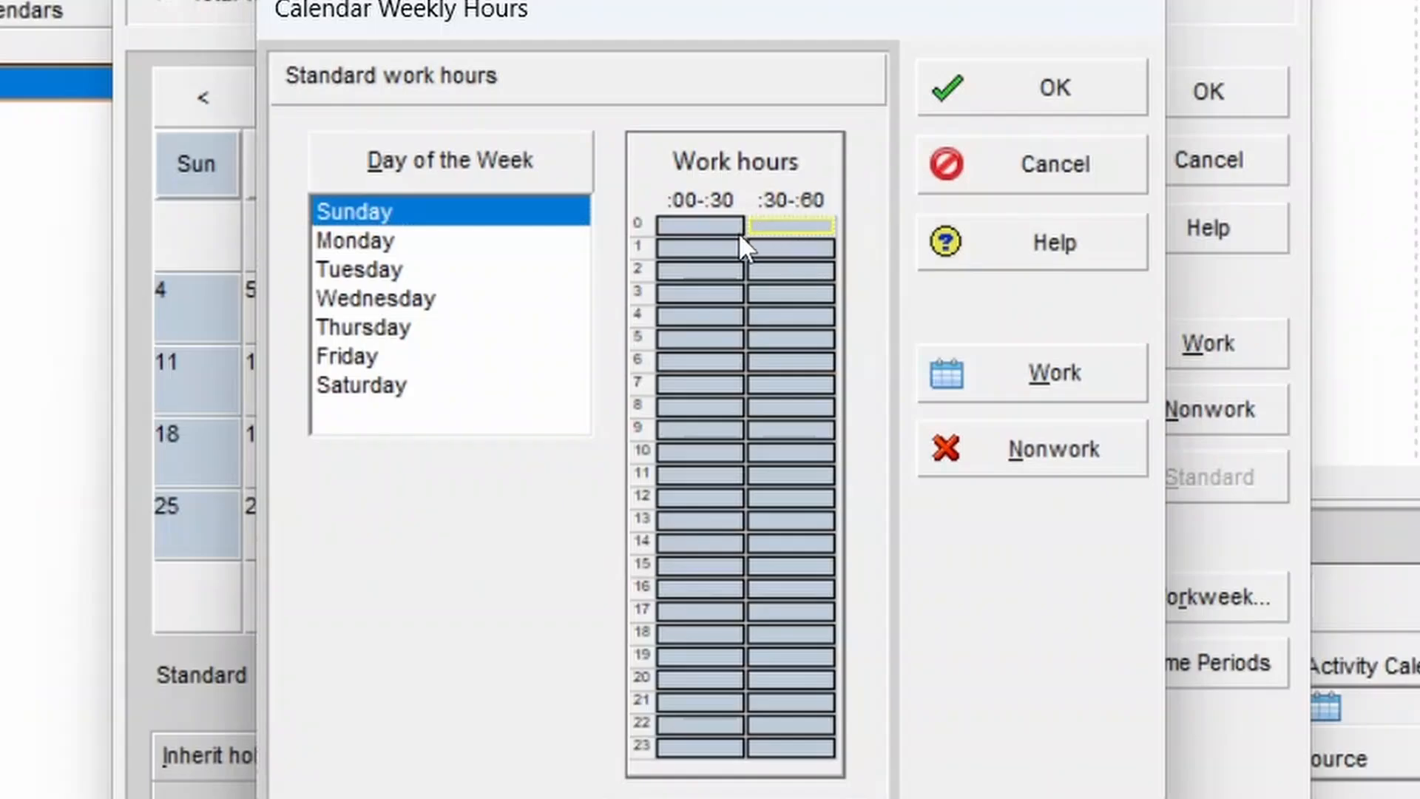
{"action": "left_click", "coordinate": [712, 247]}
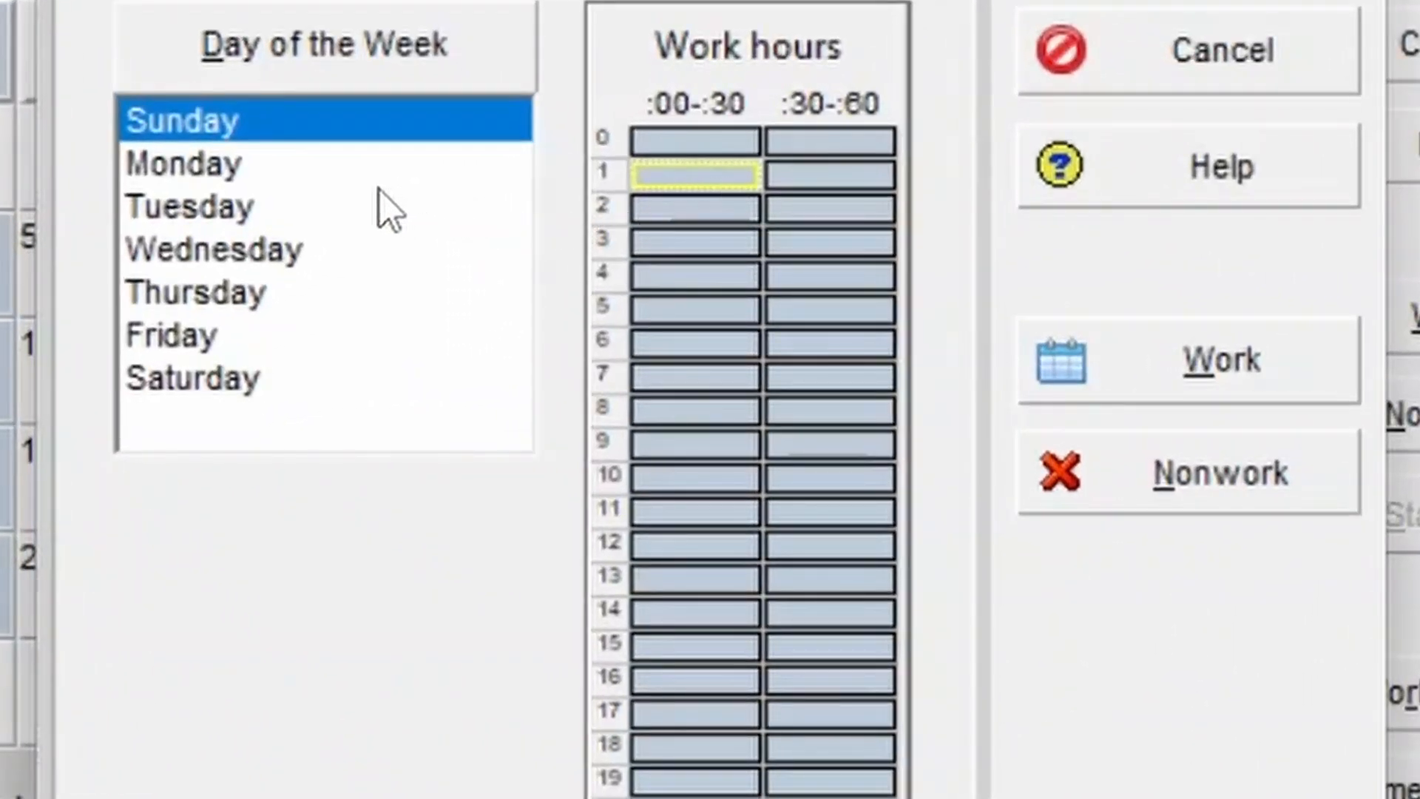
For Monday through Friday, set both half-hour slots of hour 12 (12:00 to 13:00) to nonwork as a lunch break.
{"action": "left_click", "coordinate": [215, 177]}
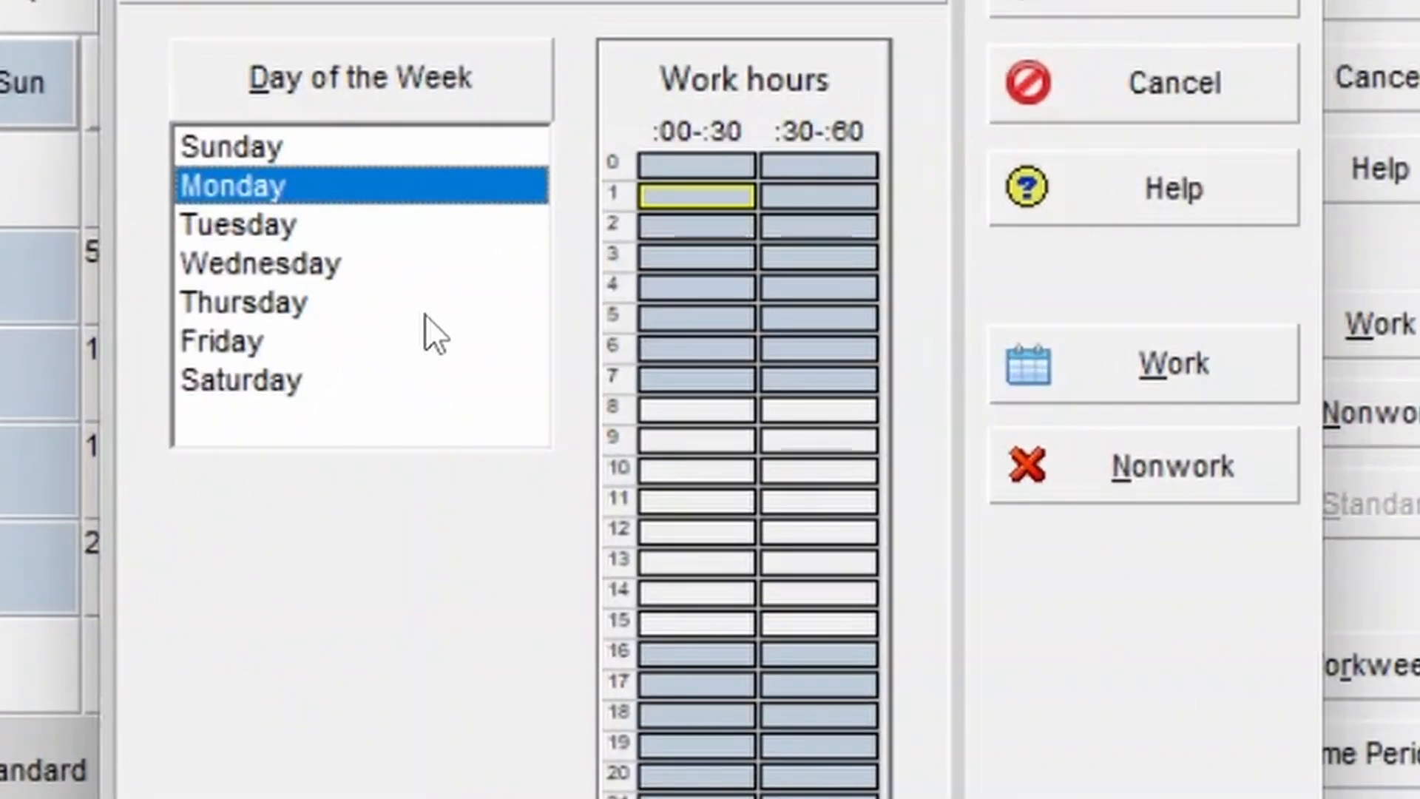
{"action": "left_click", "coordinate": [242, 341], "text": "shift"}
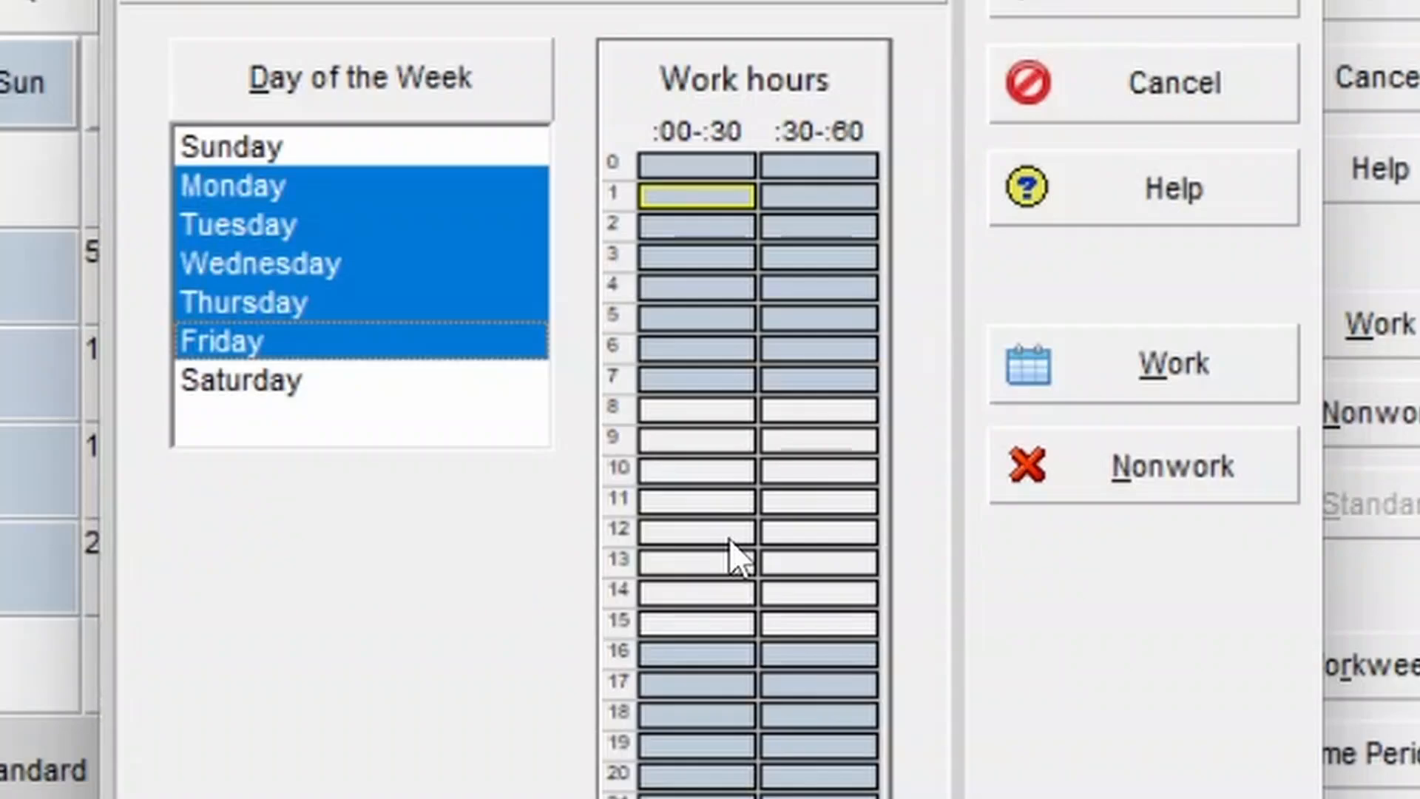
{"action": "left_click", "coordinate": [701, 534]}
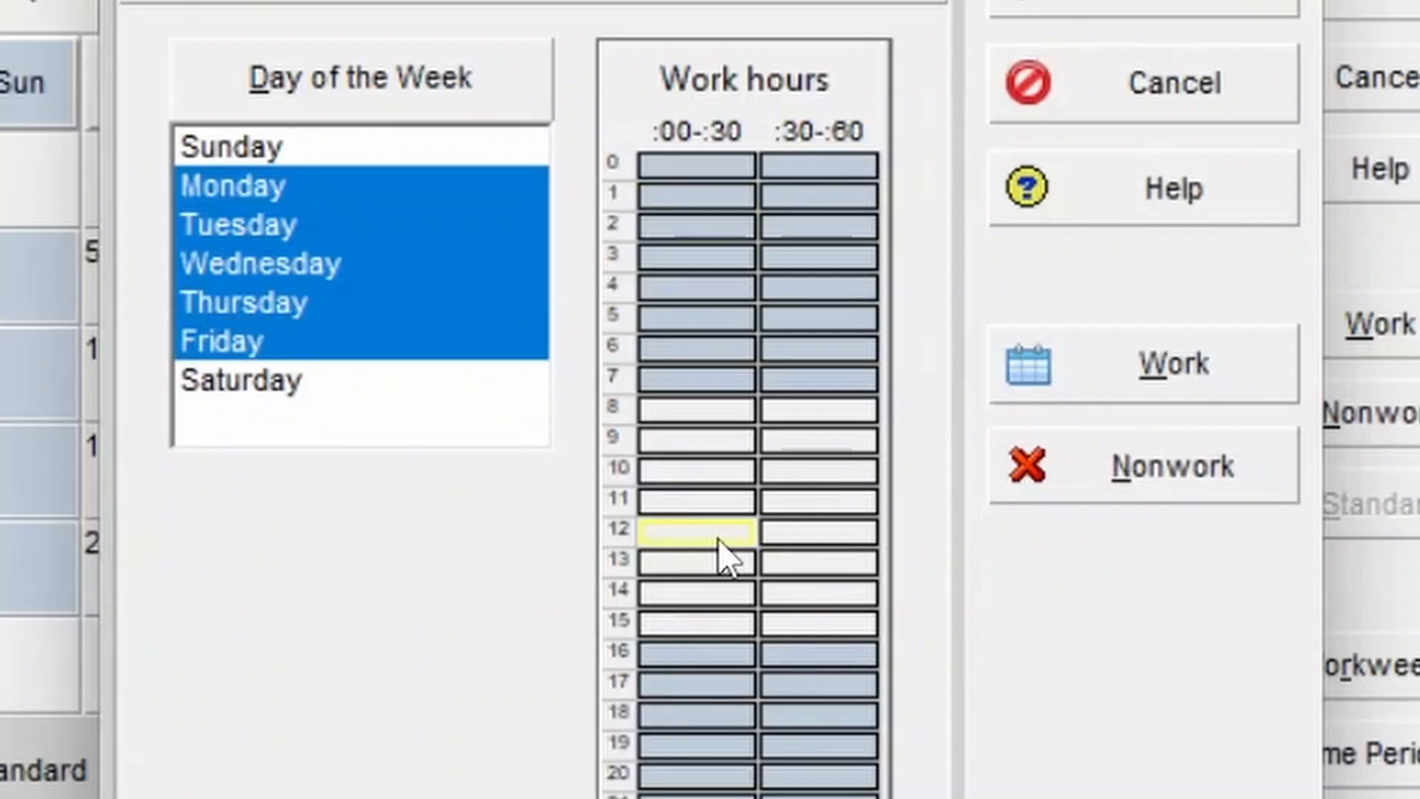
{"action": "left_click", "coordinate": [823, 535], "text": "ctrl"}
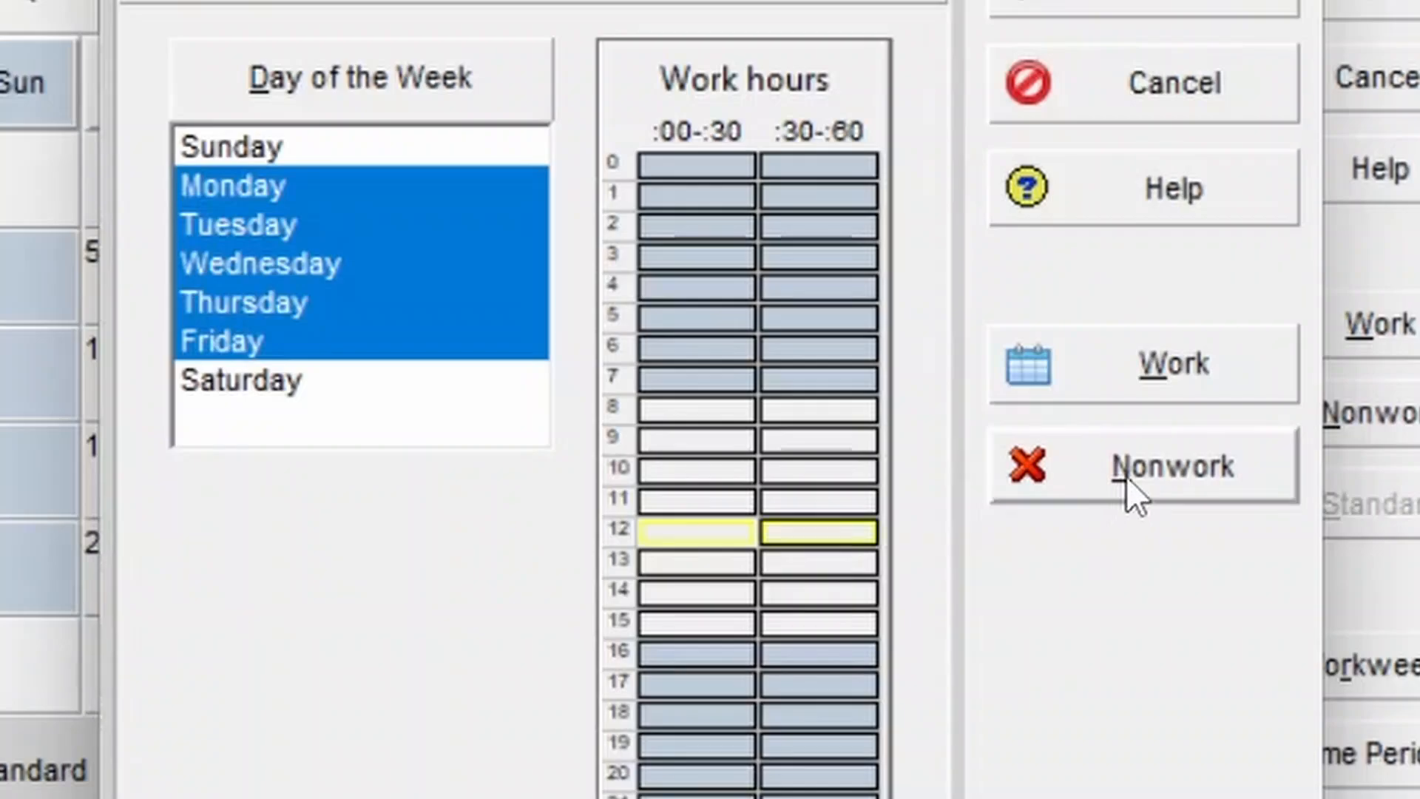
{"action": "left_click", "coordinate": [1126, 476]}
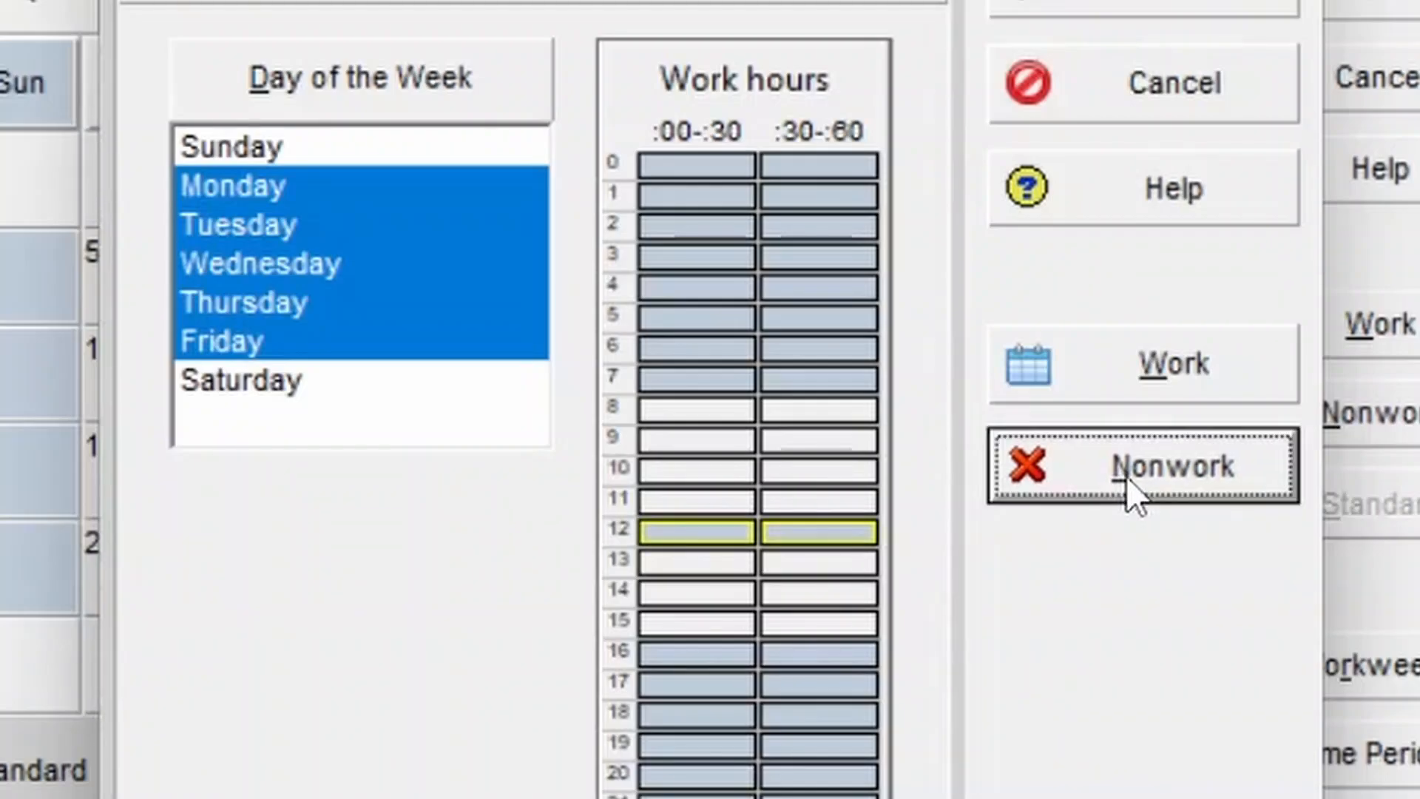
Set both half-hour slots of hour 16 (16:00 to 17:00) to work for Monday through Friday and accept the weekly hours.
{"action": "left_click", "coordinate": [711, 656]}
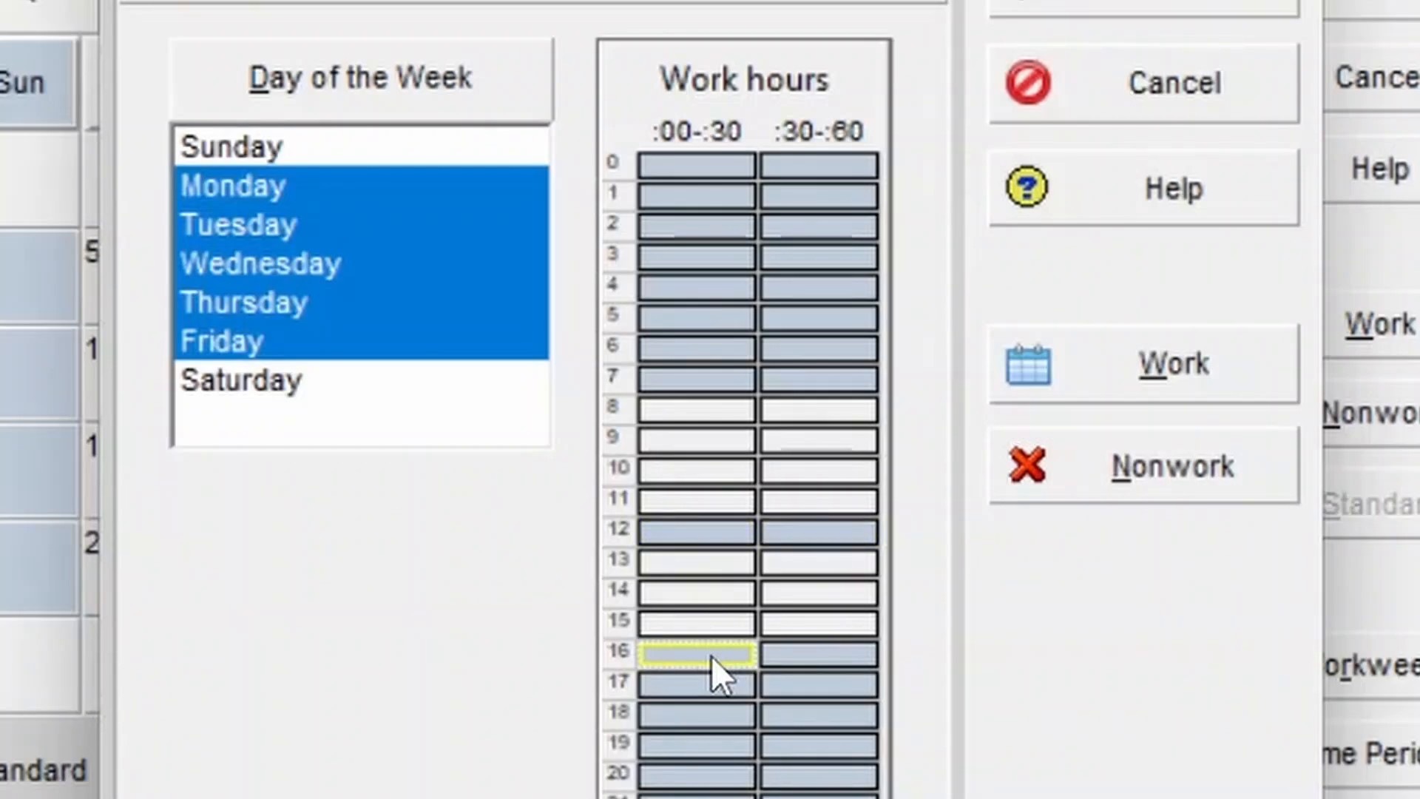
{"action": "left_click", "coordinate": [818, 656], "text": "shift"}
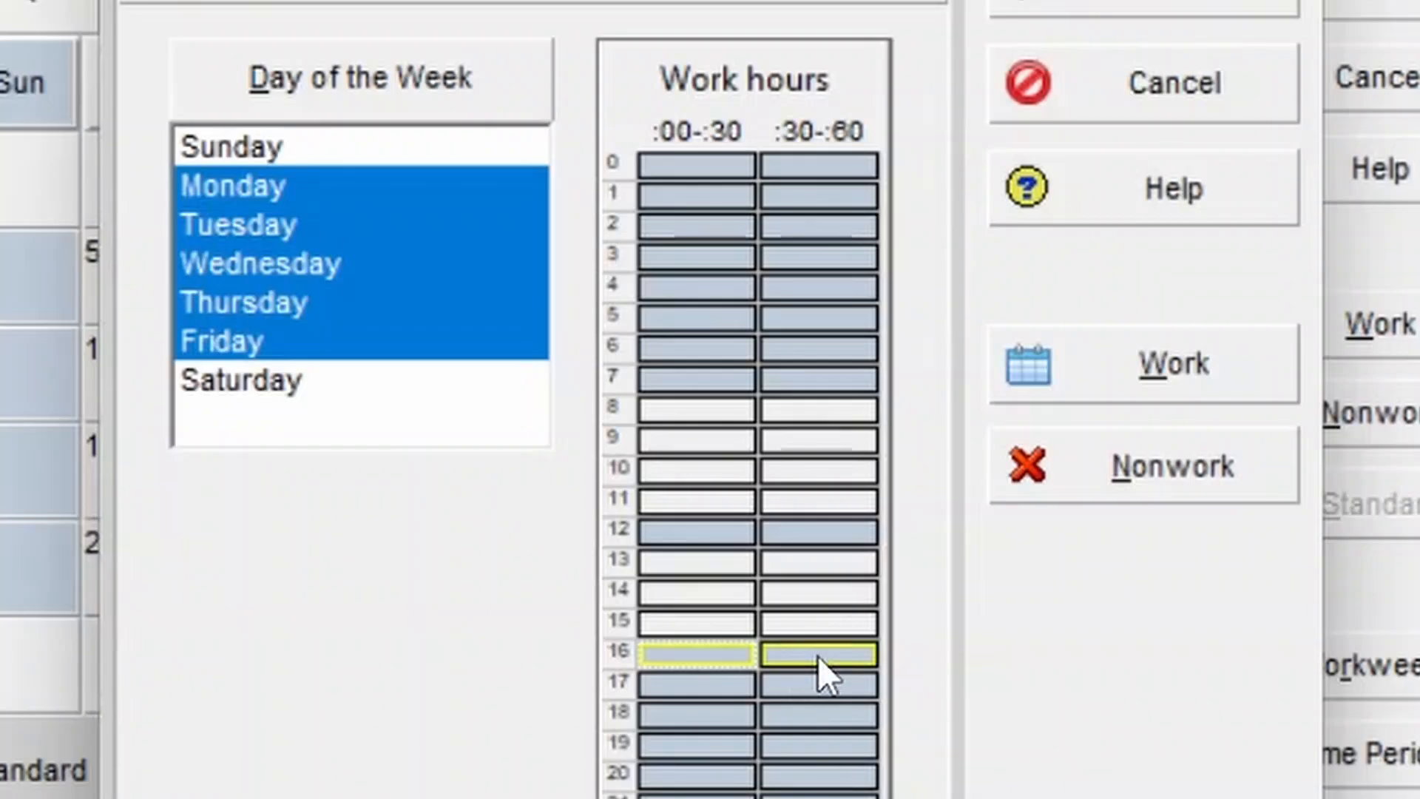
{"action": "left_click", "coordinate": [1151, 381]}
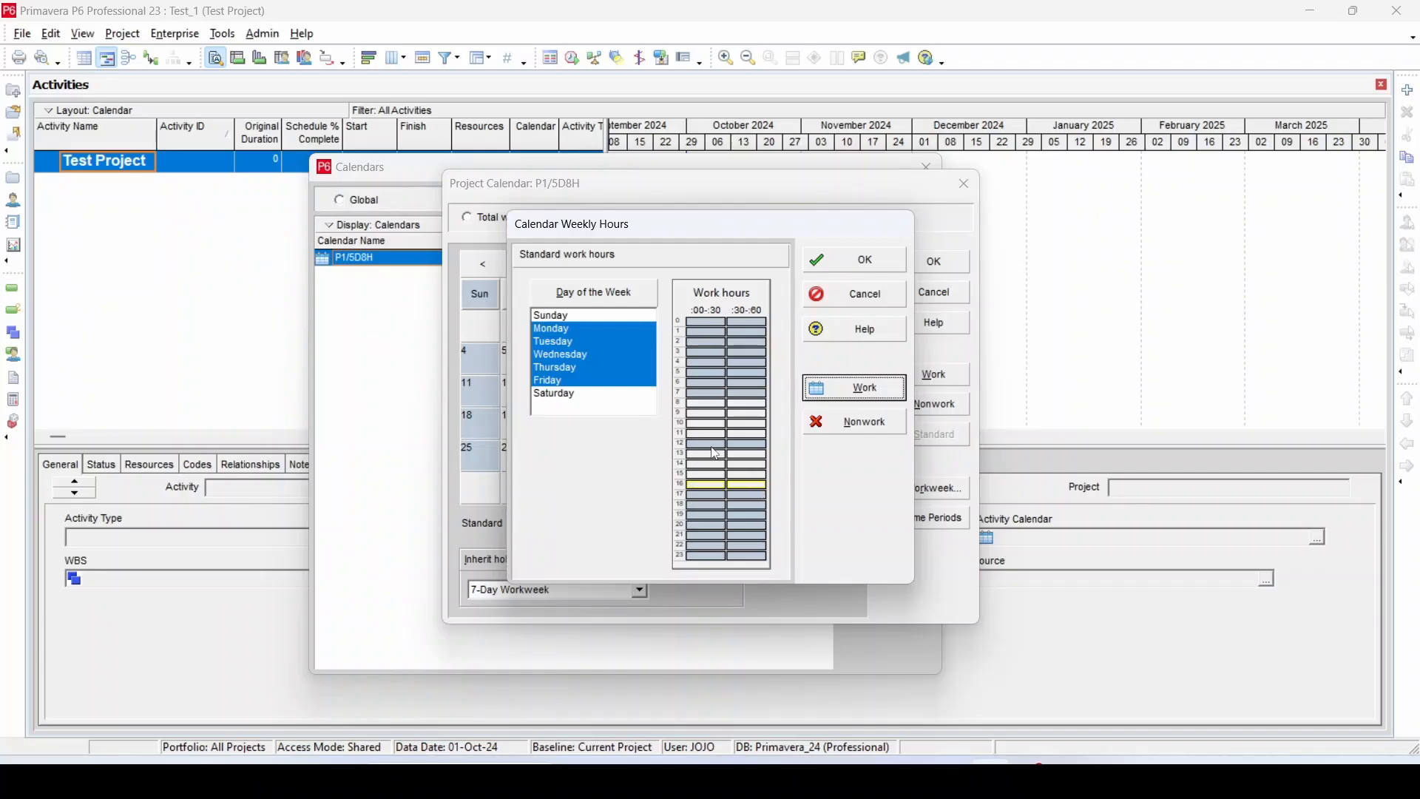
{"action": "left_click", "coordinate": [856, 261]}
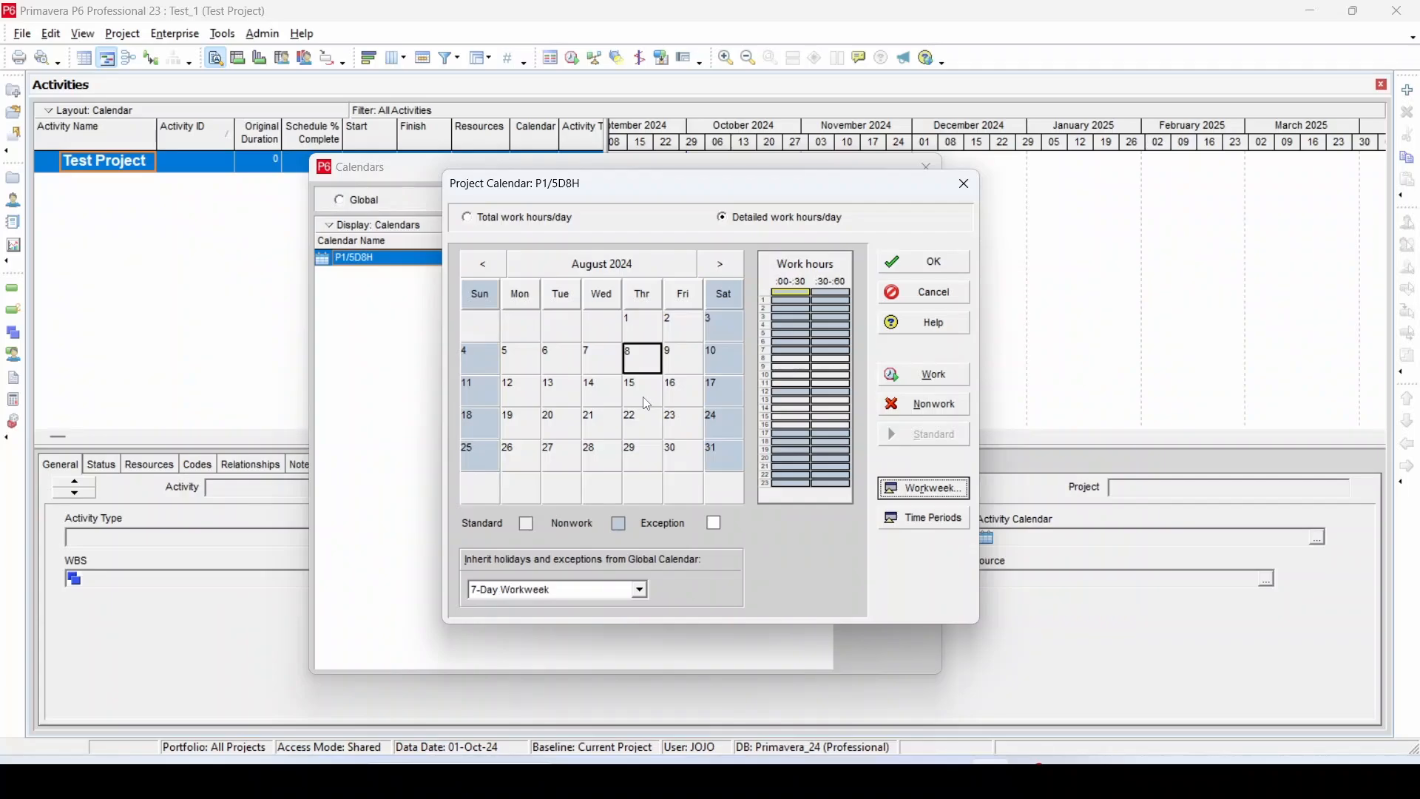
Check the detailed hours of several August 2024 weekdays and make Thursday, August 15 a nonwork day.
{"action": "left_click", "coordinate": [648, 402]}
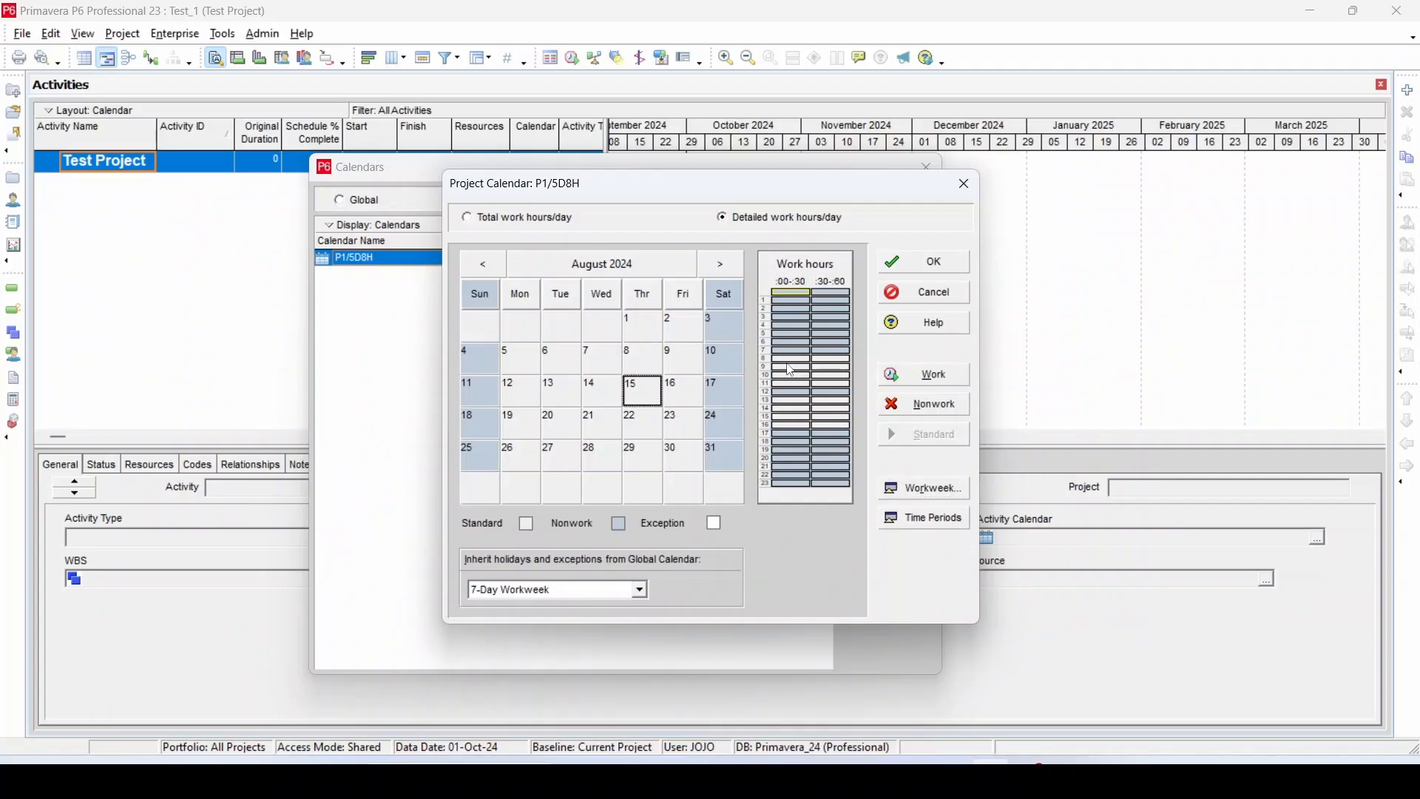
{"action": "key", "text": "Left"}
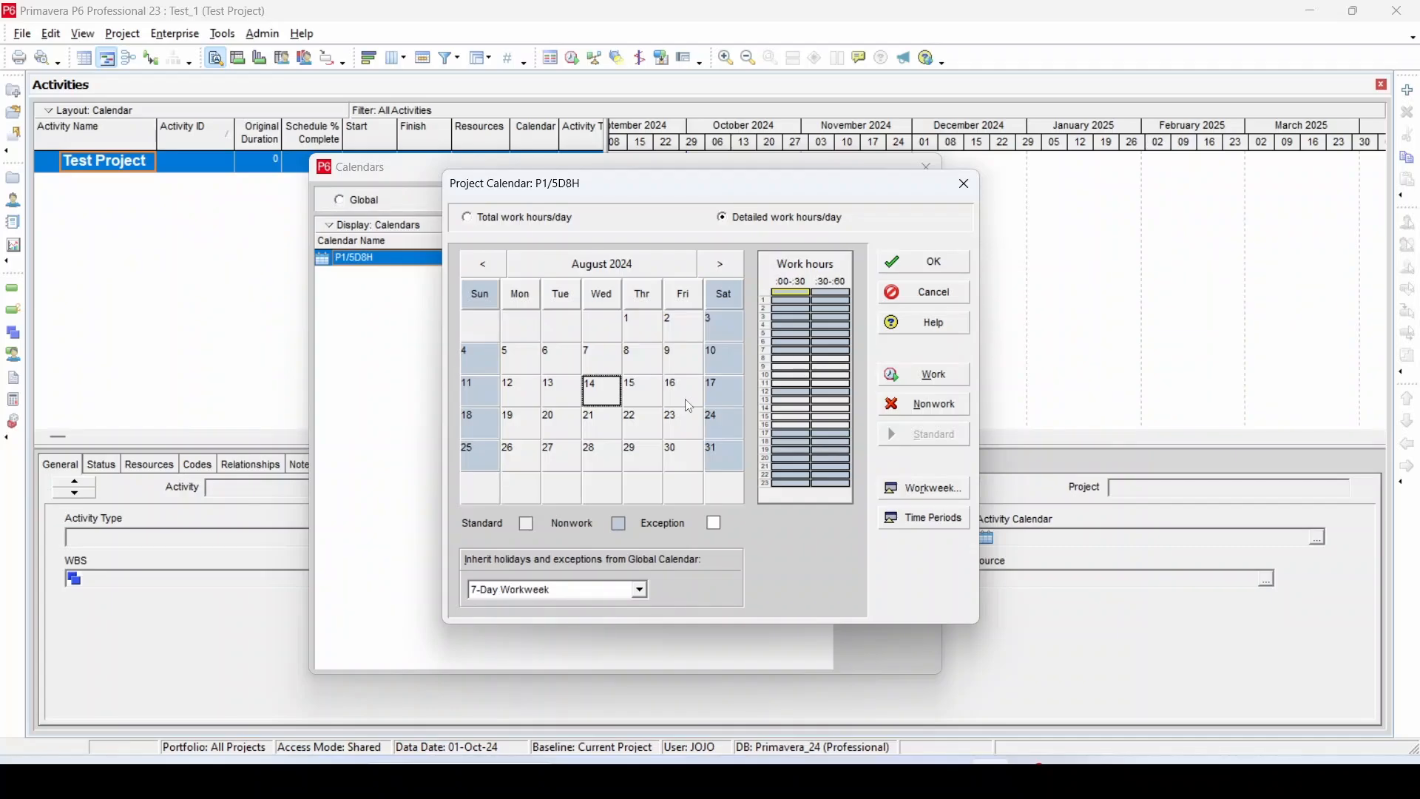
{"action": "left_click", "coordinate": [658, 420]}
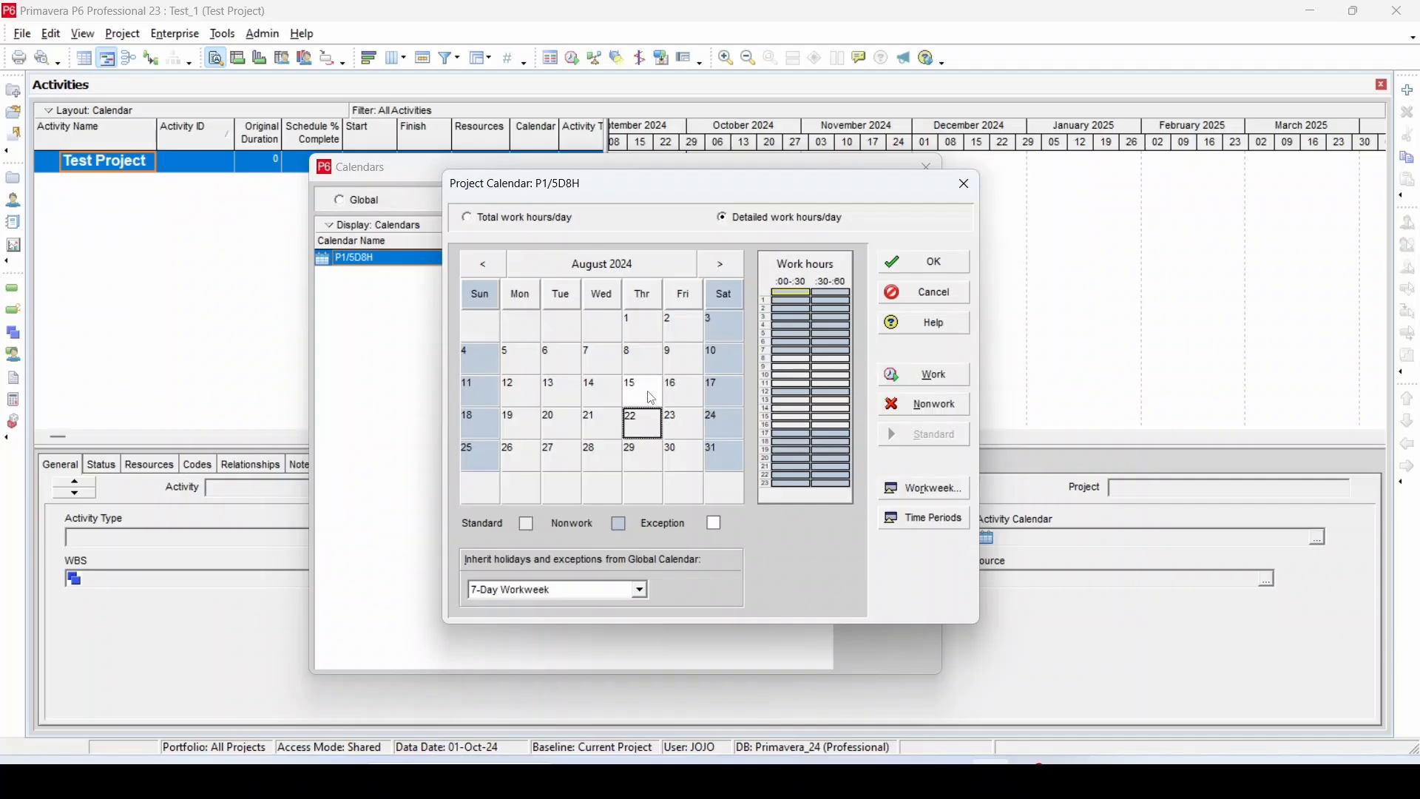
{"action": "left_click", "coordinate": [652, 398]}
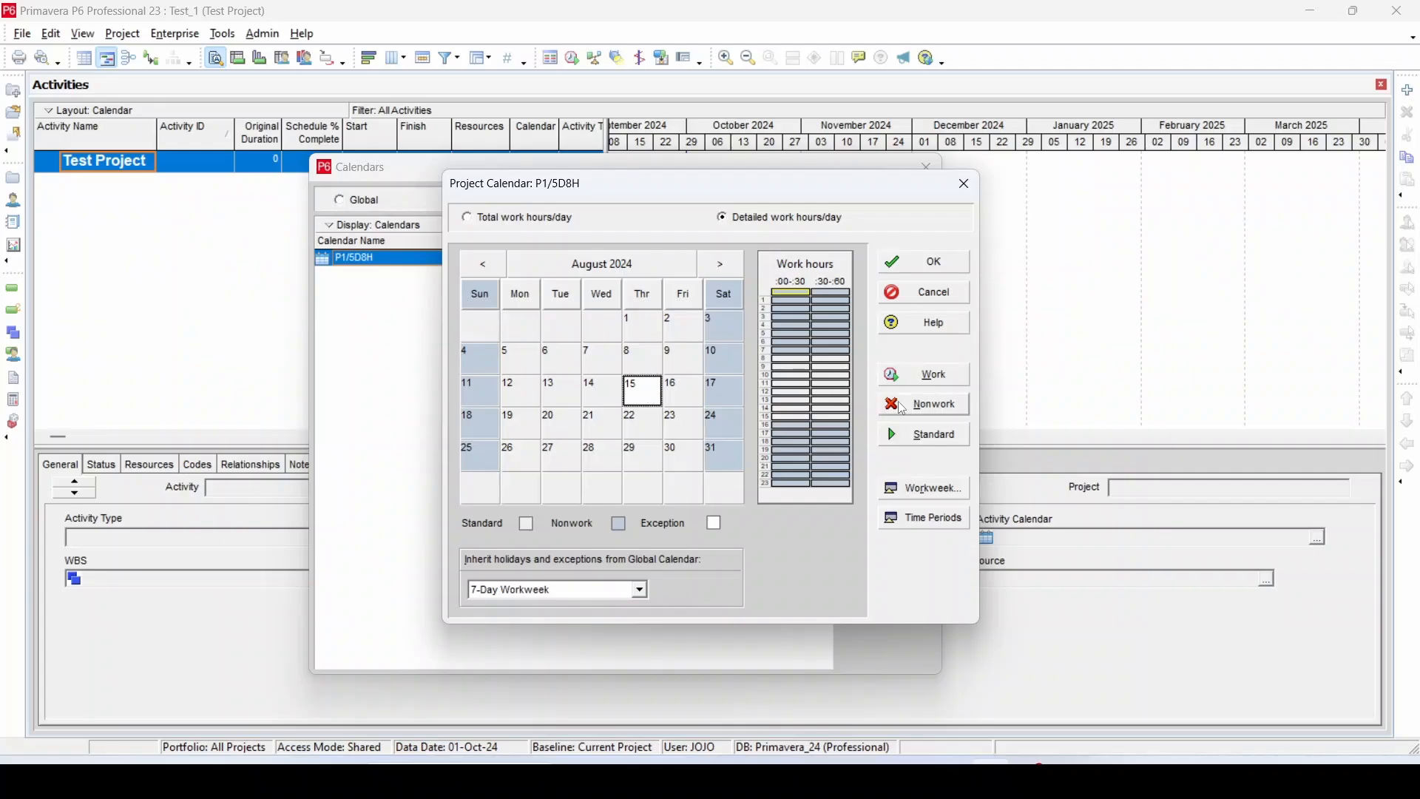
{"action": "left_click", "coordinate": [955, 414]}
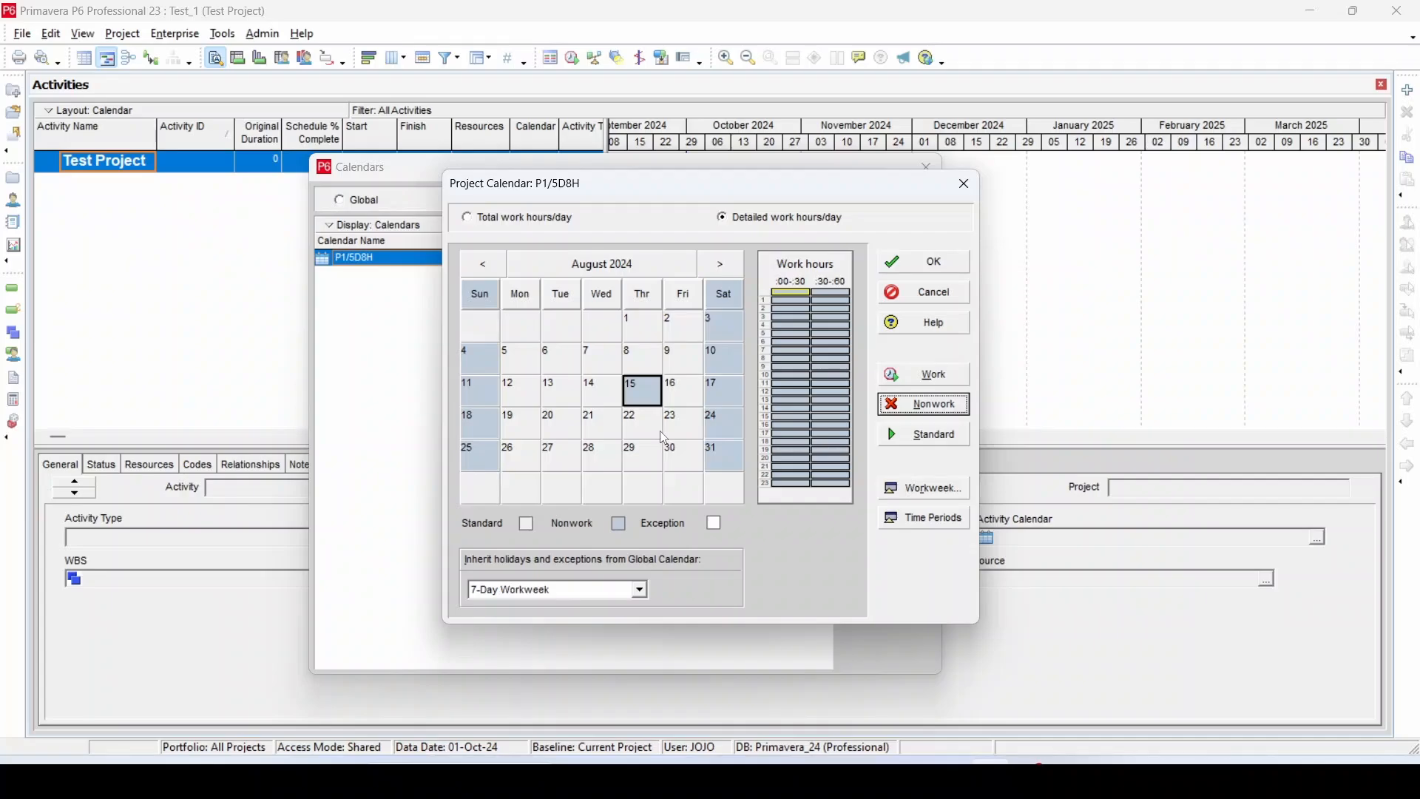
Make Saturday, August 10, 2024 a working day, save the P1/5D8H calendar and close the calendars list.
{"action": "left_click", "coordinate": [724, 368]}
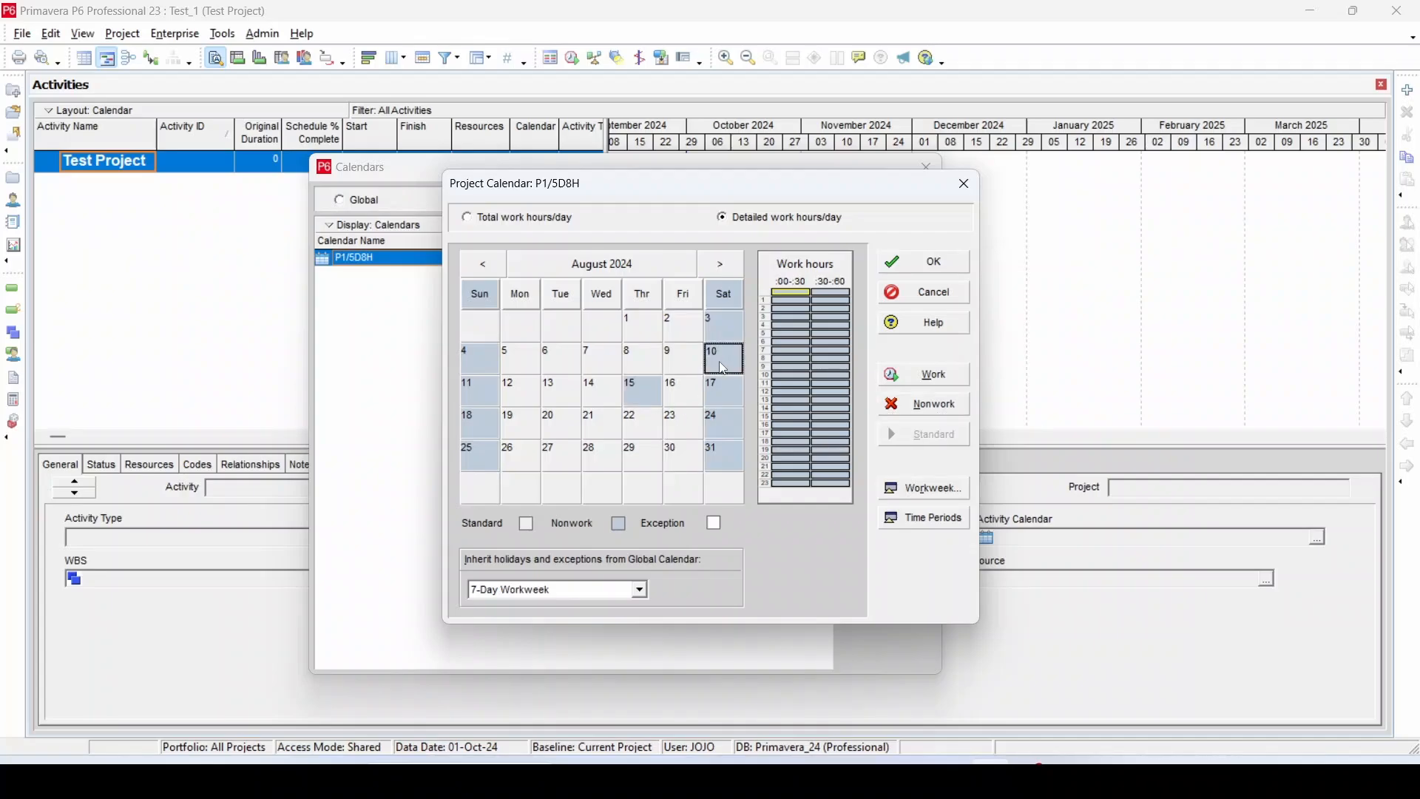
{"action": "left_click", "coordinate": [938, 376]}
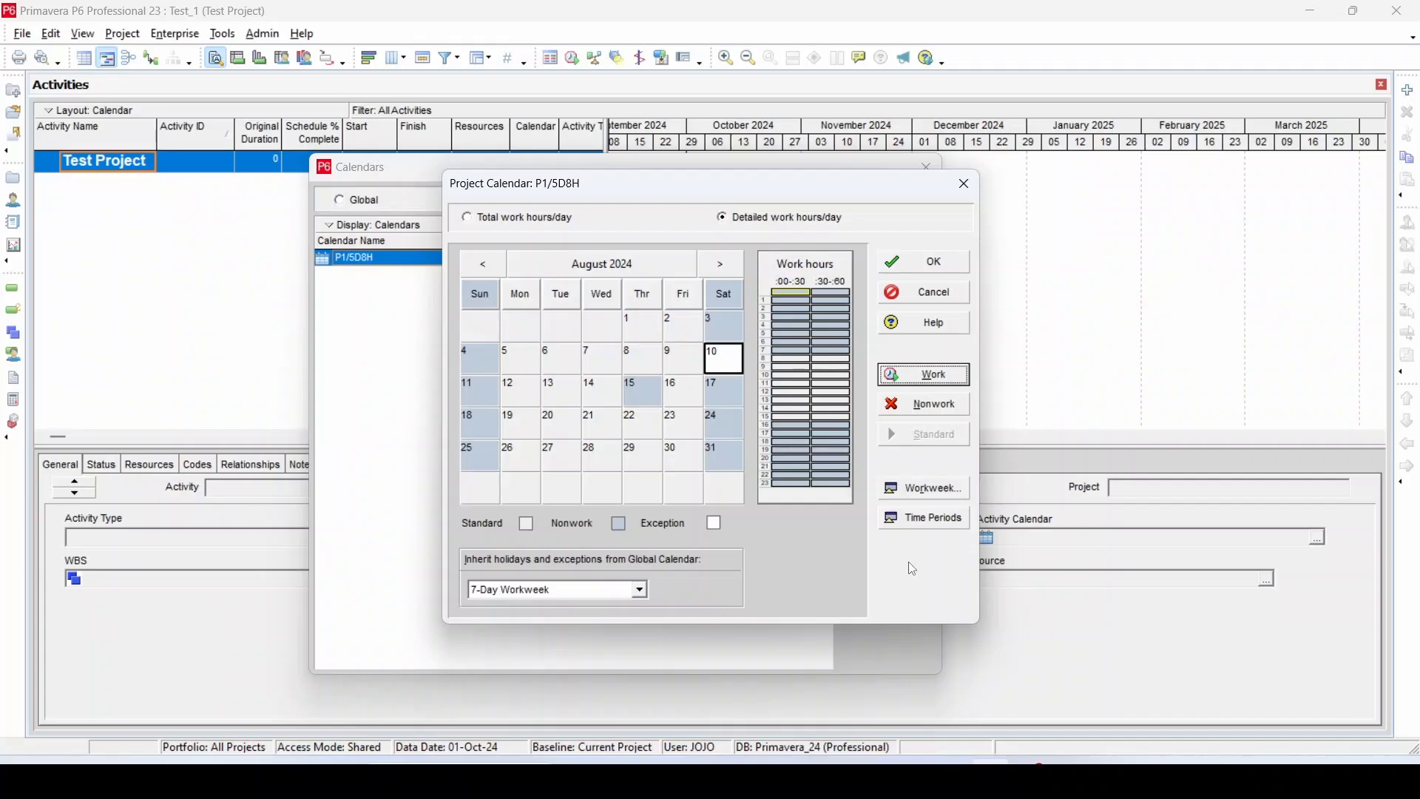
{"action": "left_click", "coordinate": [916, 262]}
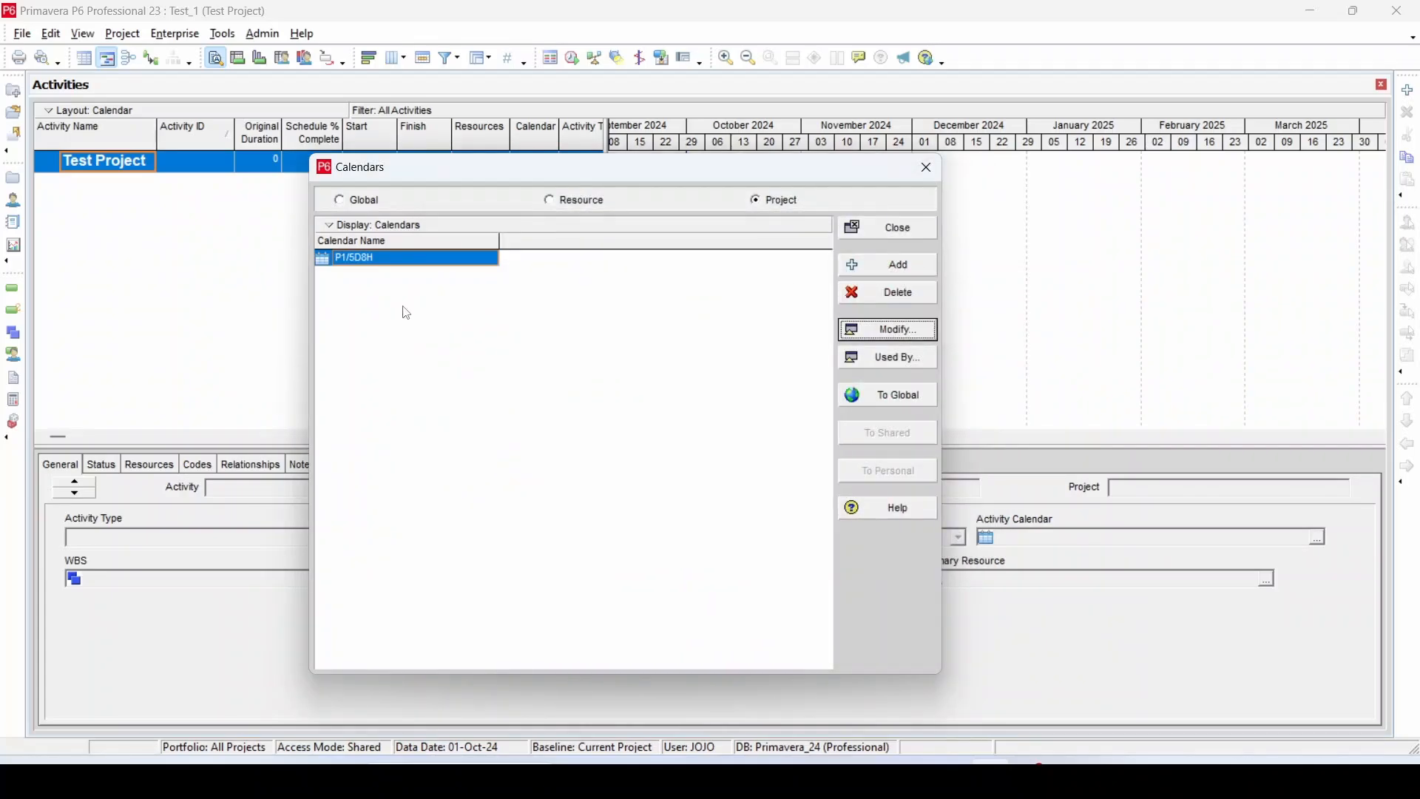
{"action": "left_click", "coordinate": [895, 231]}
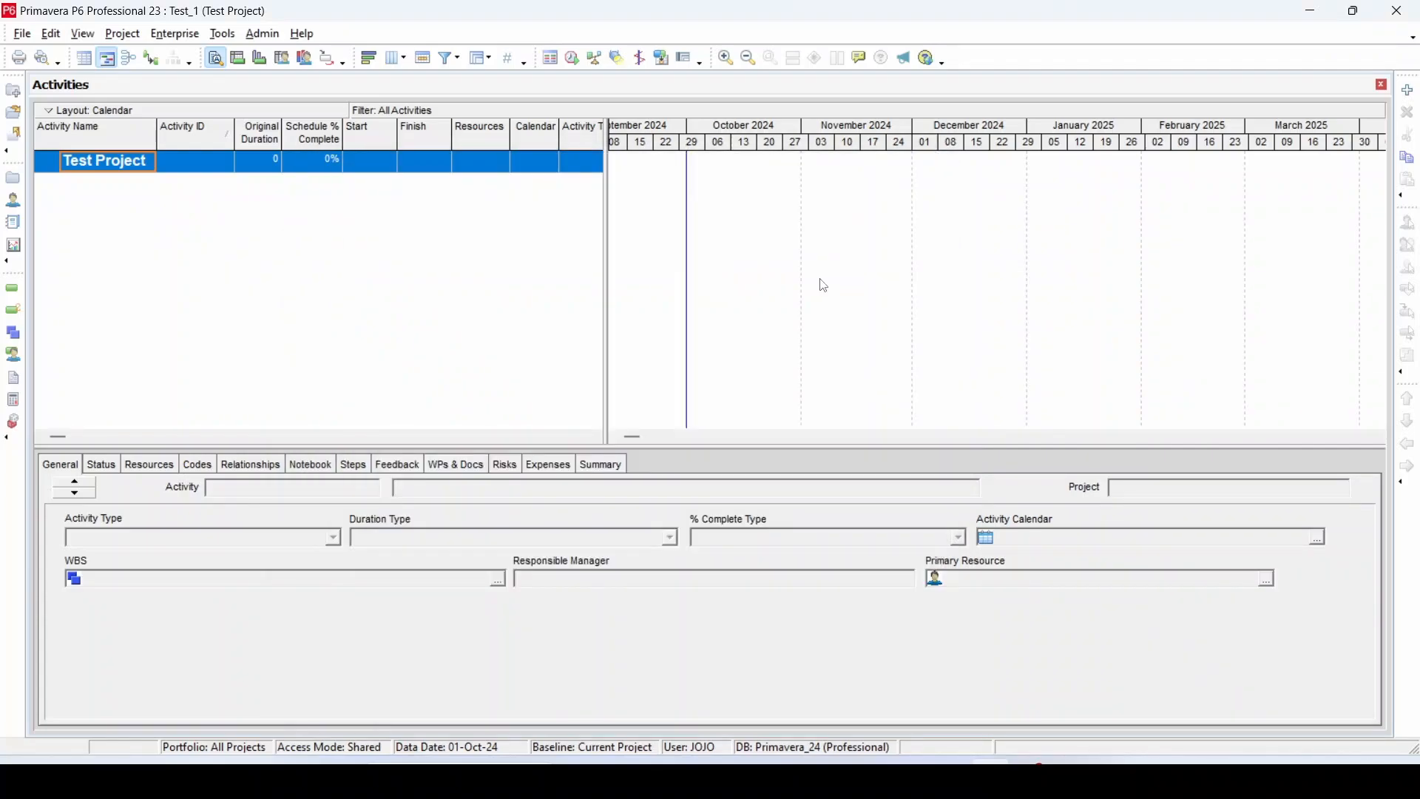
In the Test_1 project's defaults for new activities, assign the project calendar P1/5D8H as the default calendar.
{"action": "left_click", "coordinate": [13, 183]}
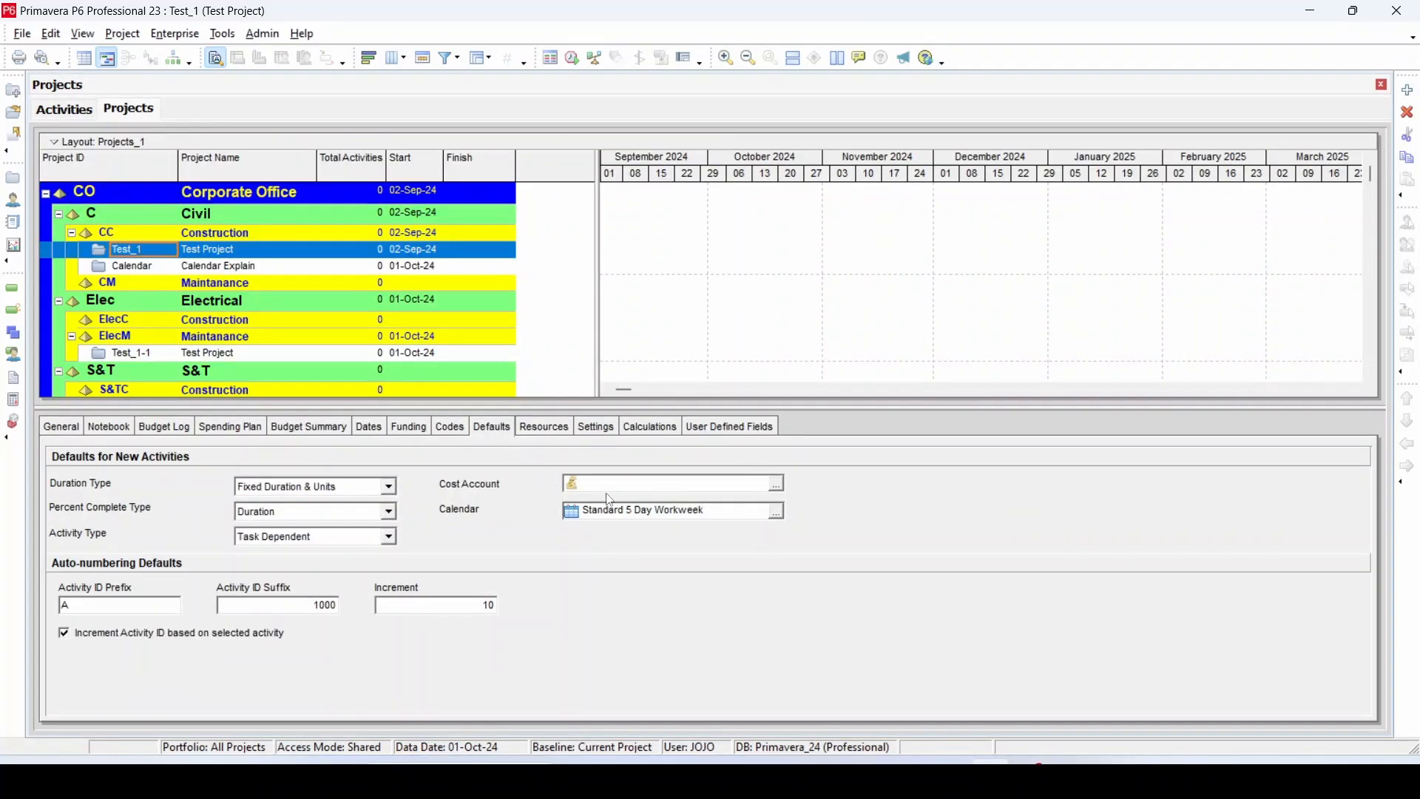
{"action": "left_click", "coordinate": [778, 513]}
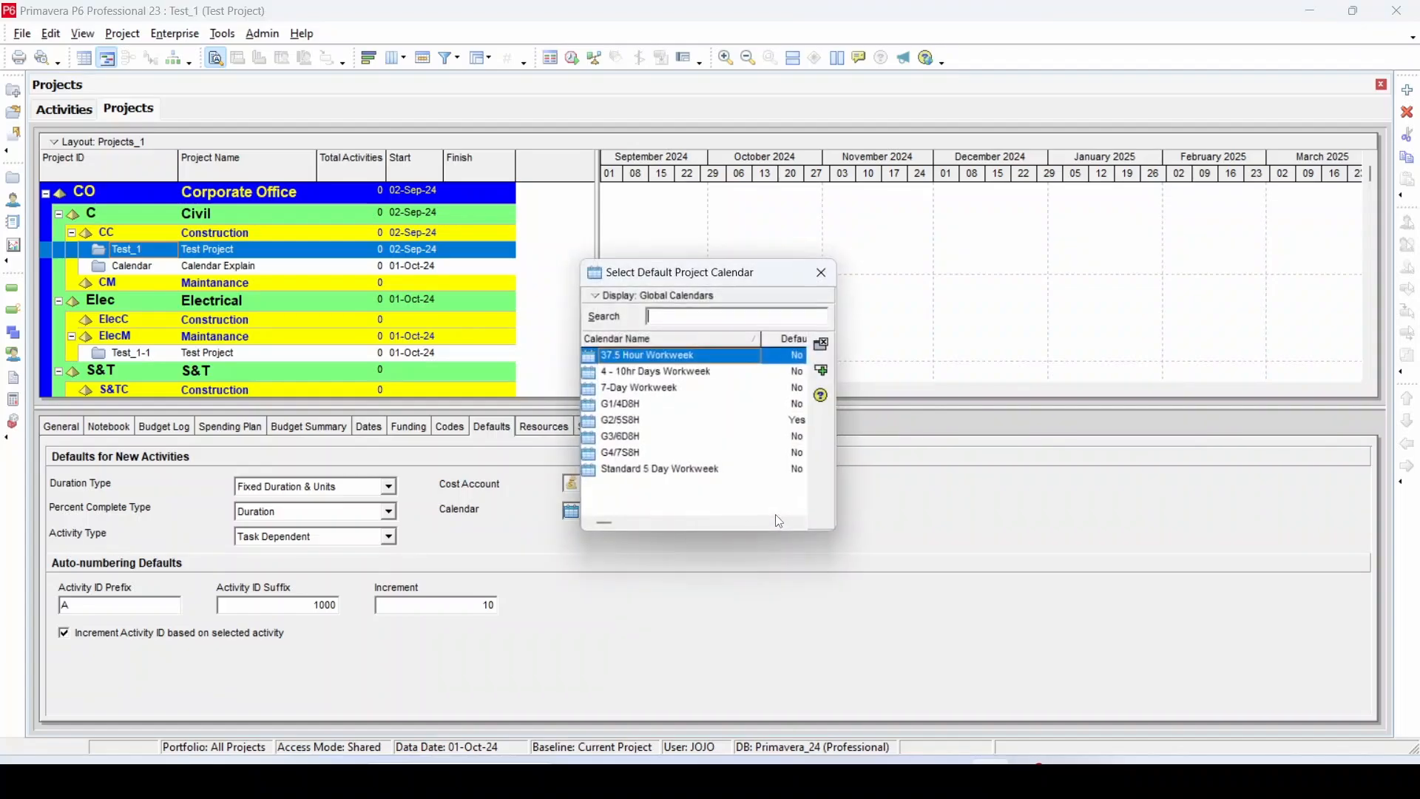
{"action": "left_click", "coordinate": [616, 296]}
{"action": "left_click", "coordinate": [670, 339]}
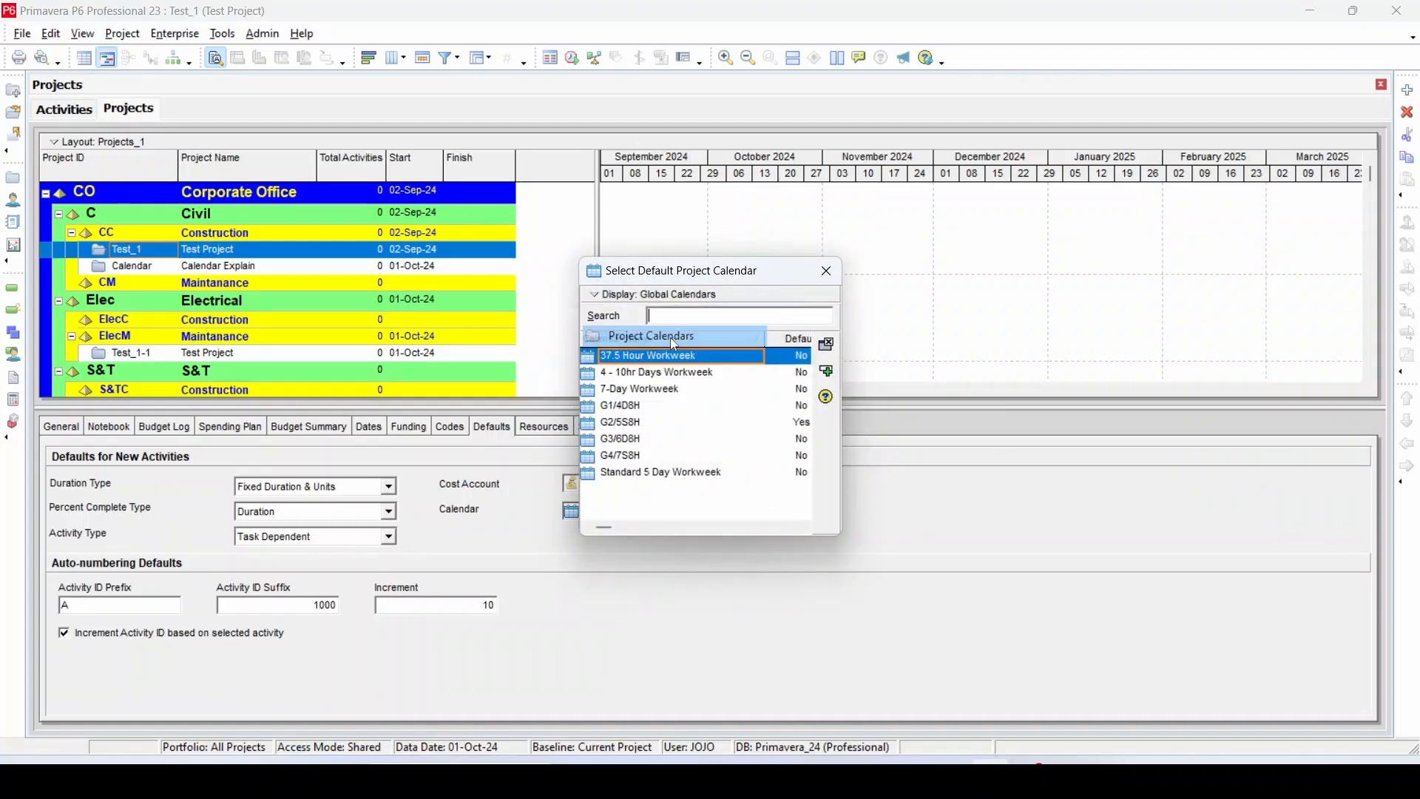
{"action": "left_click", "coordinate": [656, 382]}
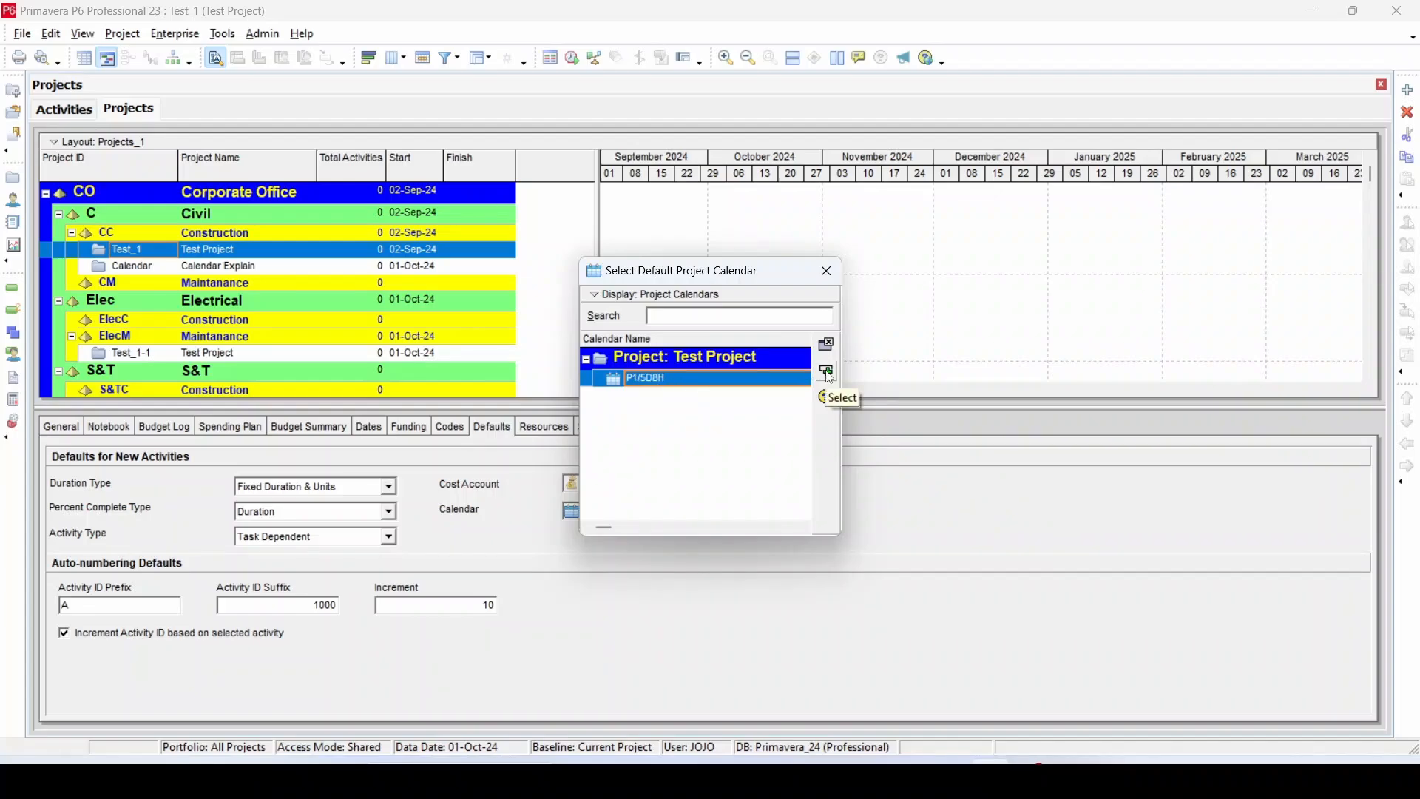
{"action": "double_click", "coordinate": [643, 386]}
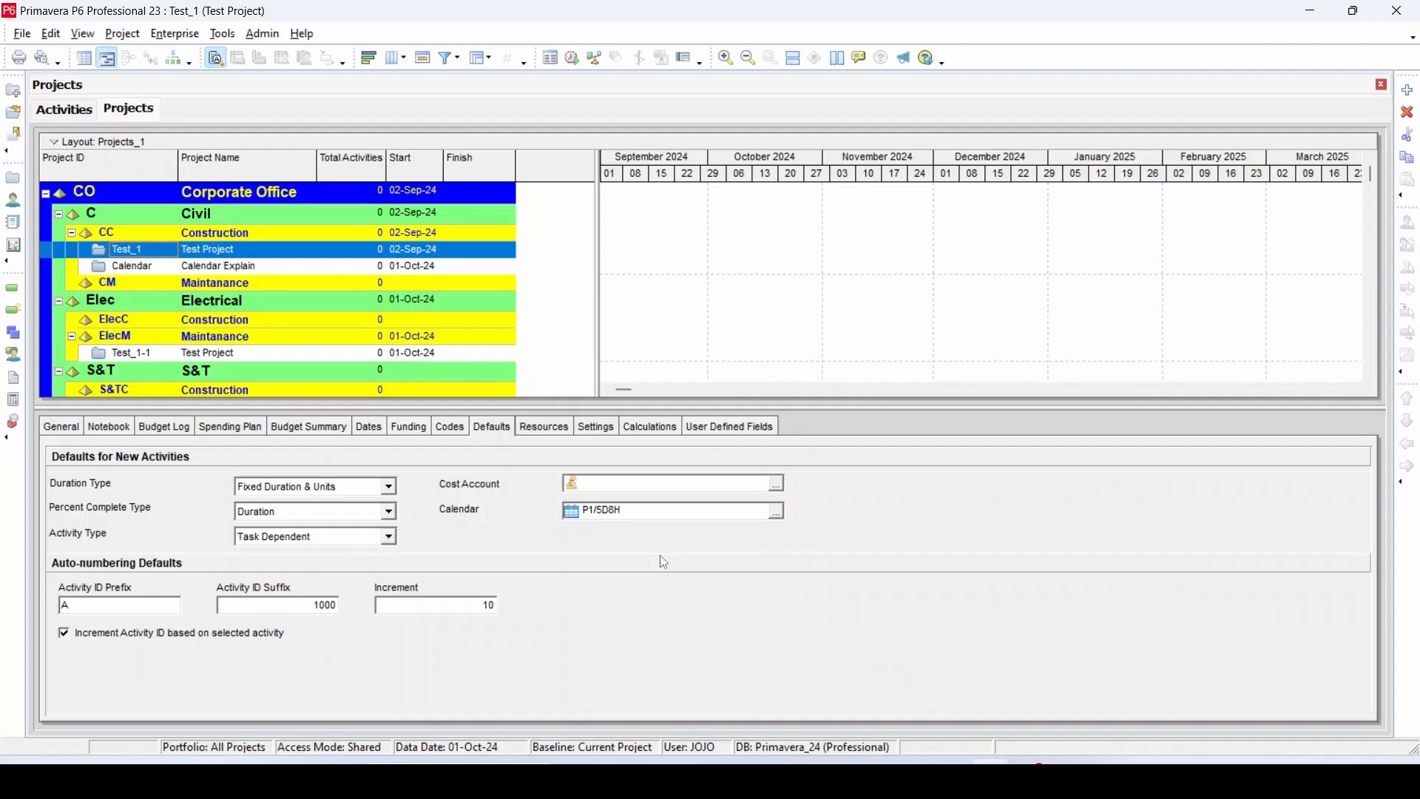